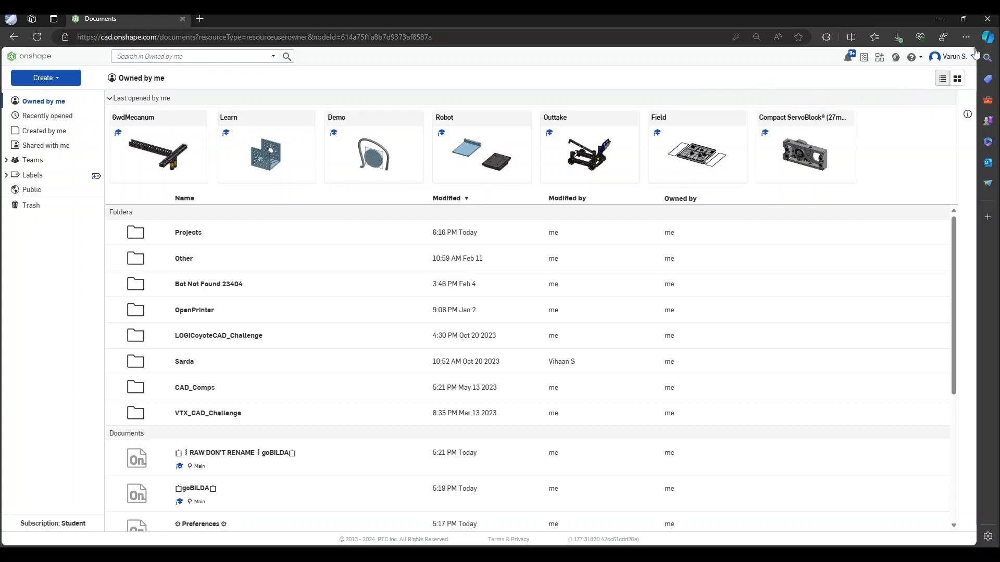
# From My account > Teams, create a team named 'Demo' with the description 'for demoing'
pyautogui.click(960, 56)
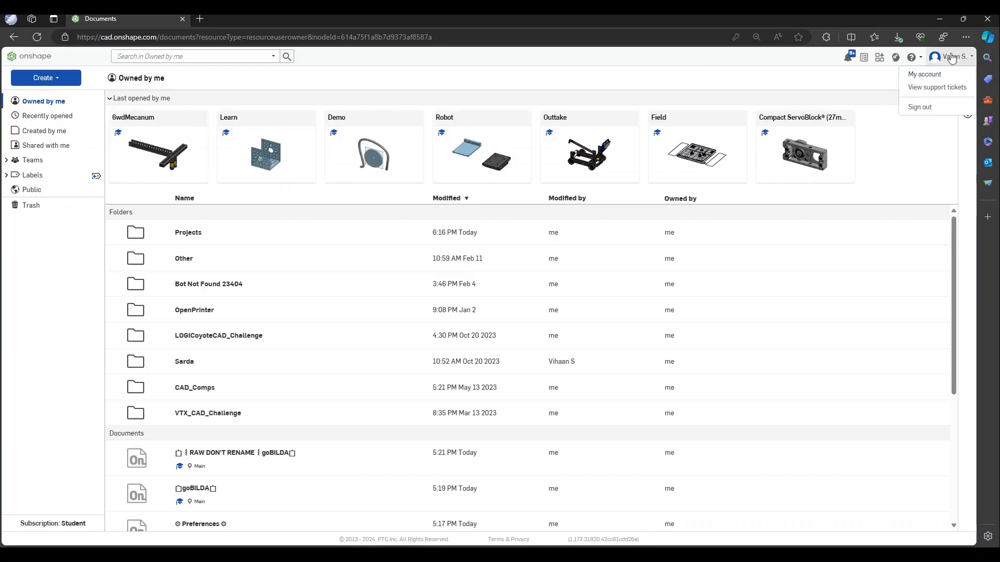
pyautogui.click(953, 74)
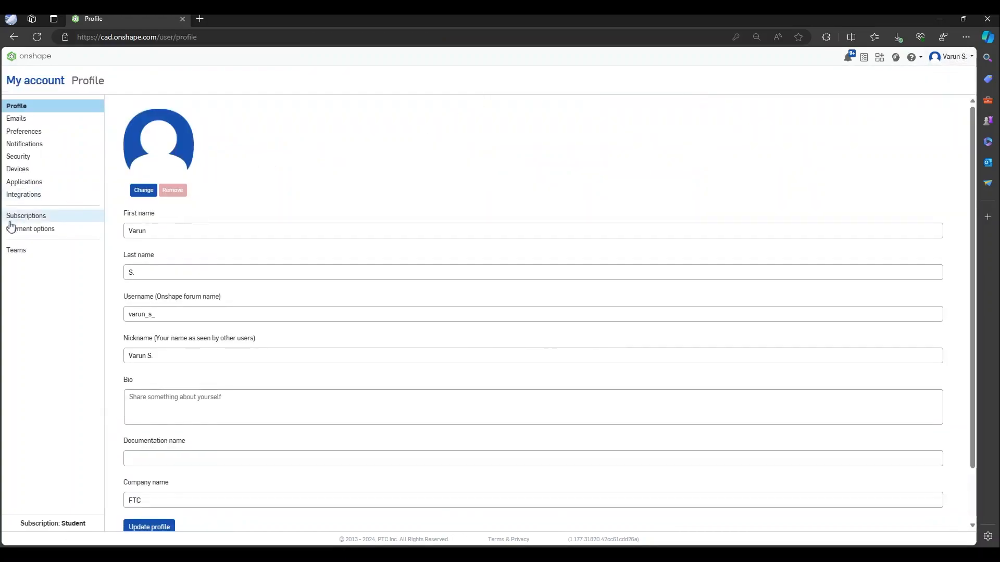
pyautogui.click(34, 252)
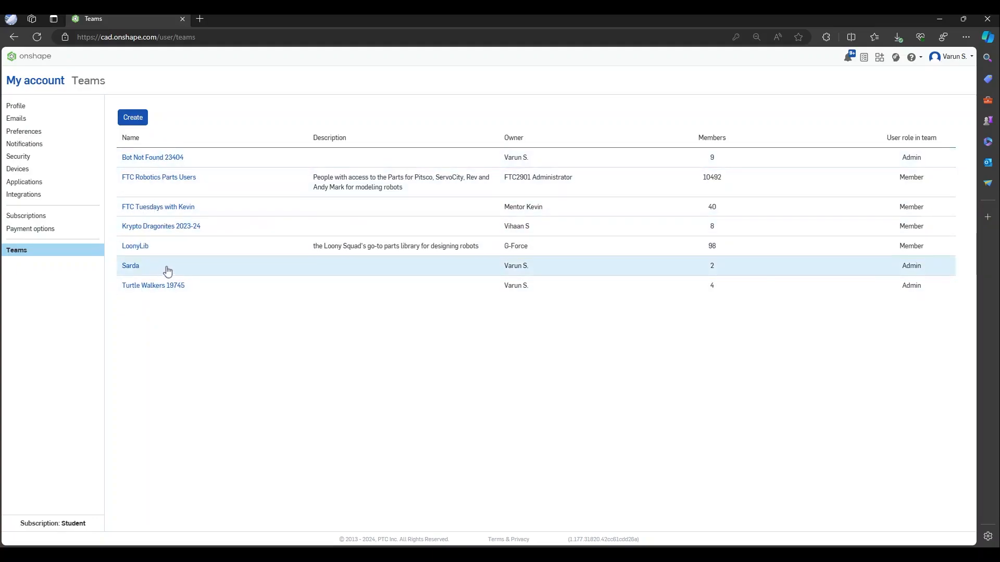
pyautogui.click(133, 117)
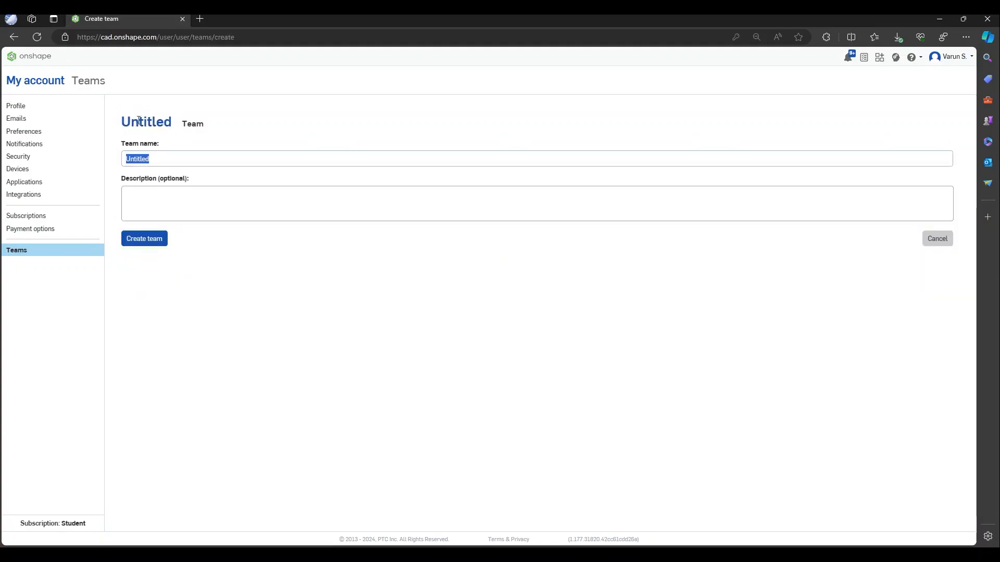
pyautogui.write('Demo')
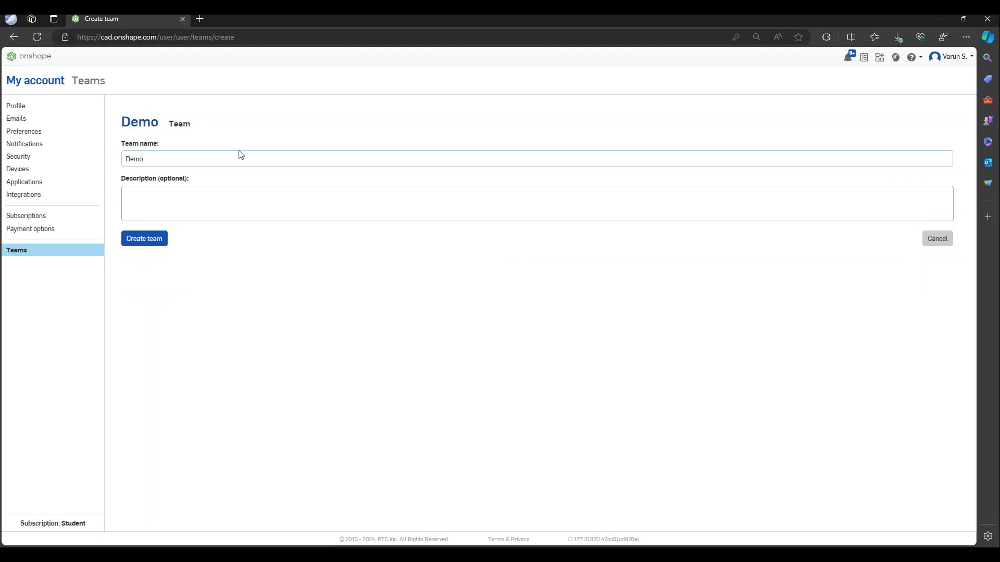
pyautogui.click(364, 199)
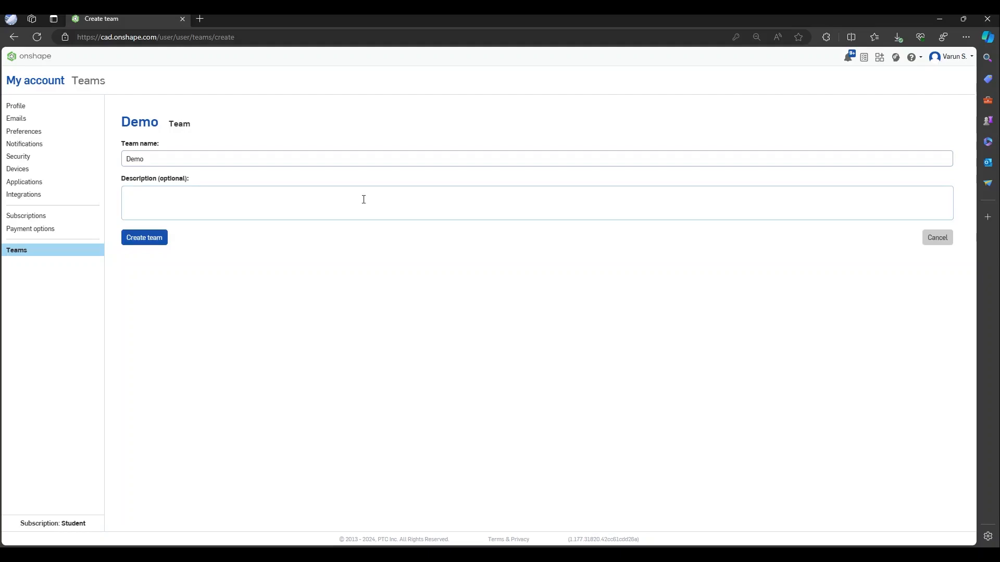
pyautogui.write('for M')
pyautogui.press('BackSpace')
pyautogui.click(149, 240)
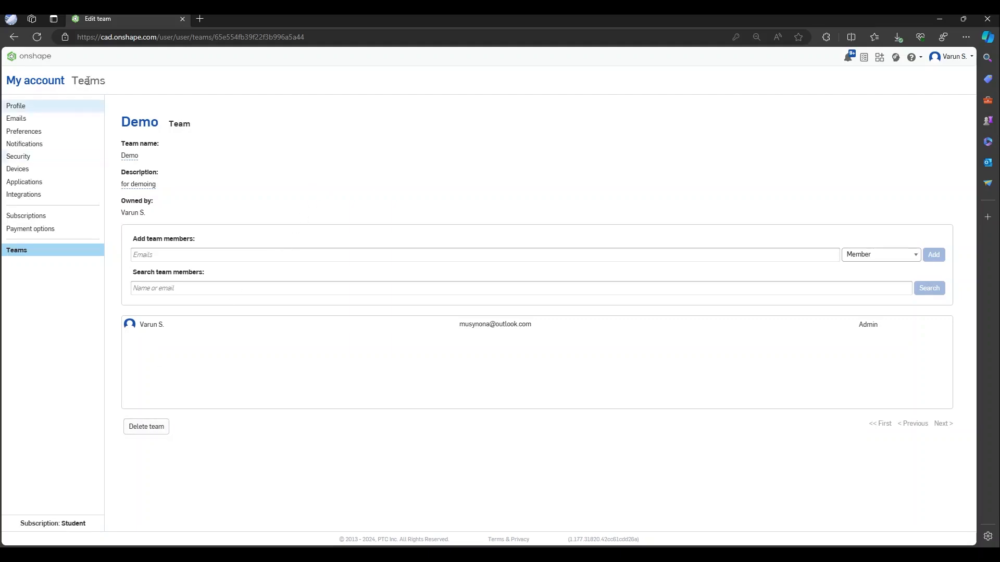
# Return to the documents home and show the Created by me list (6wdMecanum, Learn, goBILDA, Demo)
pyautogui.click(52, 63)
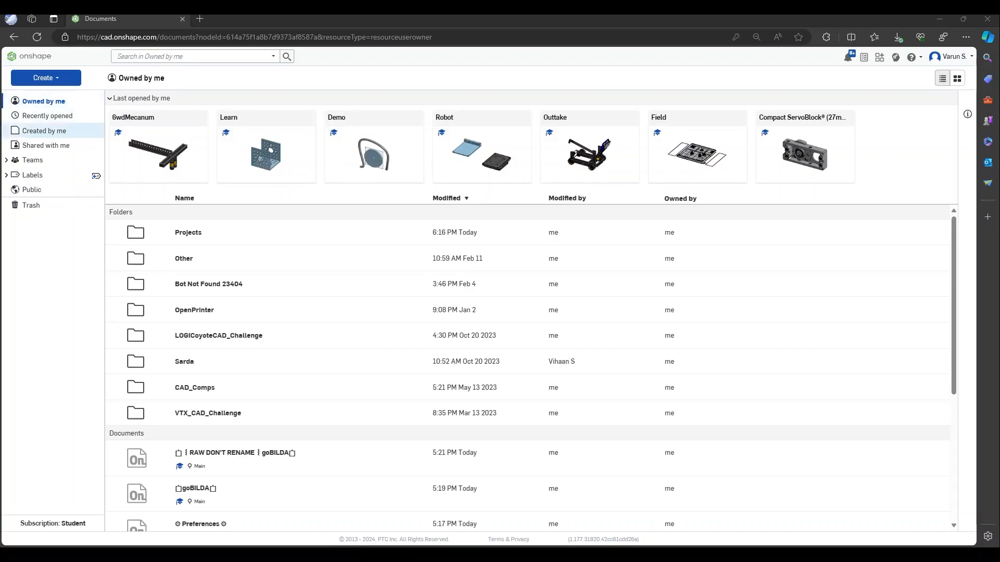
pyautogui.click(44, 131)
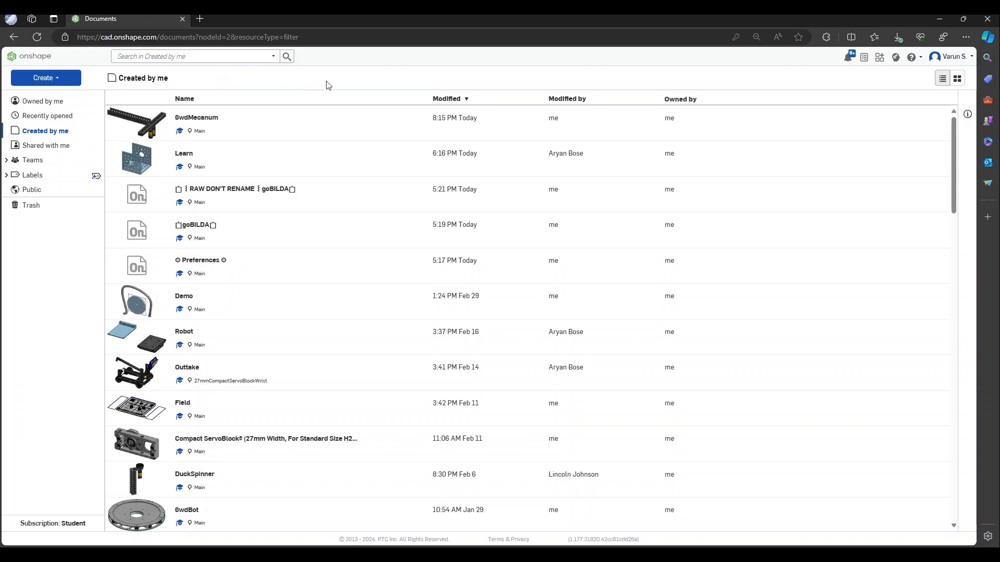
pyautogui.click(311, 123)
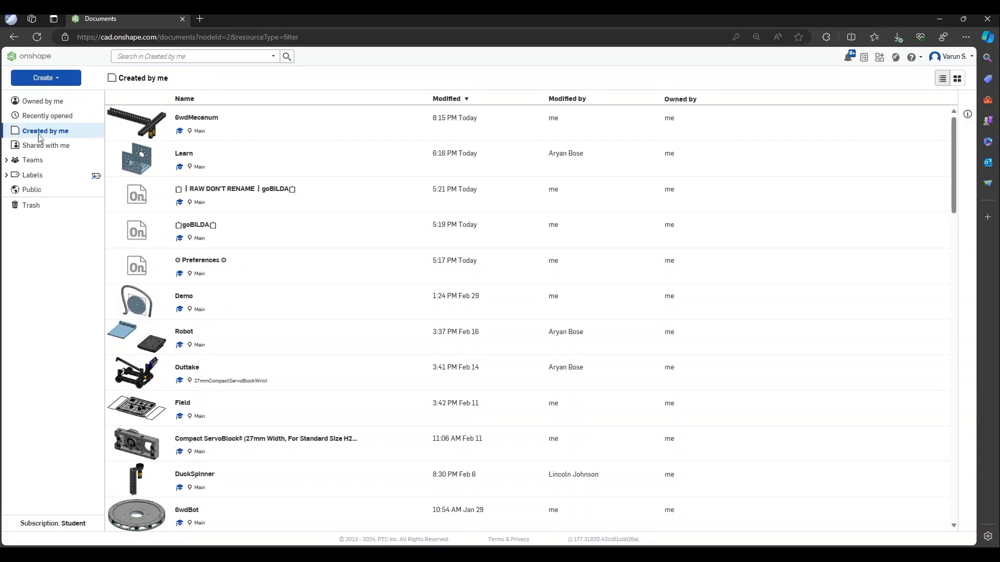
pyautogui.click(52, 101)
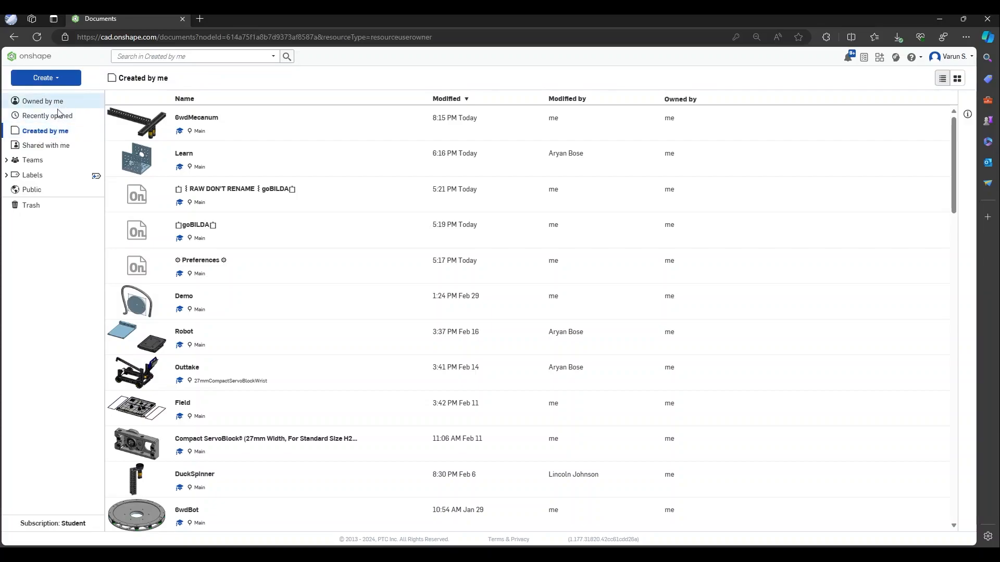
pyautogui.click(58, 131)
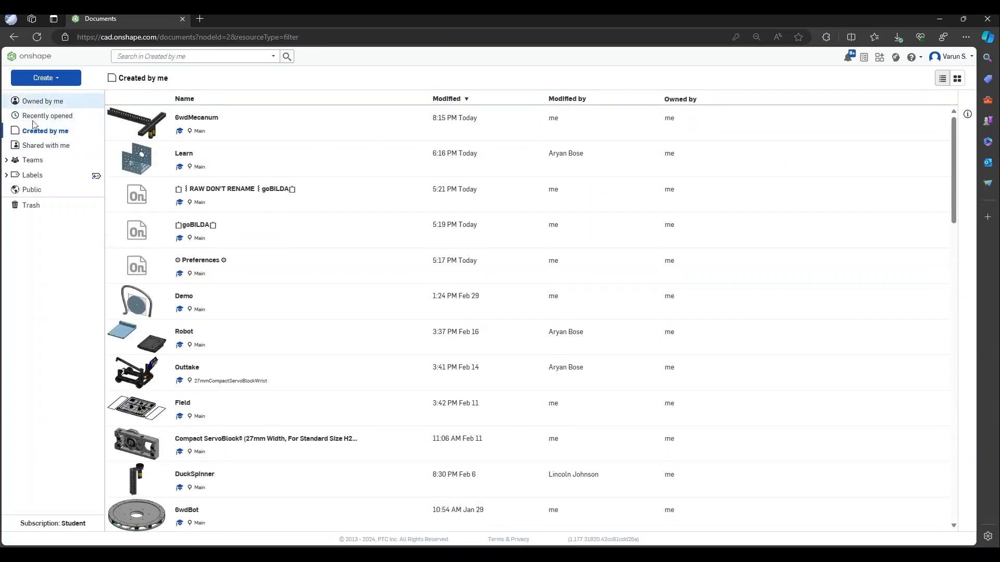
# Create a folder named 'Demo' and view it under Owned by me
pyautogui.click(48, 79)
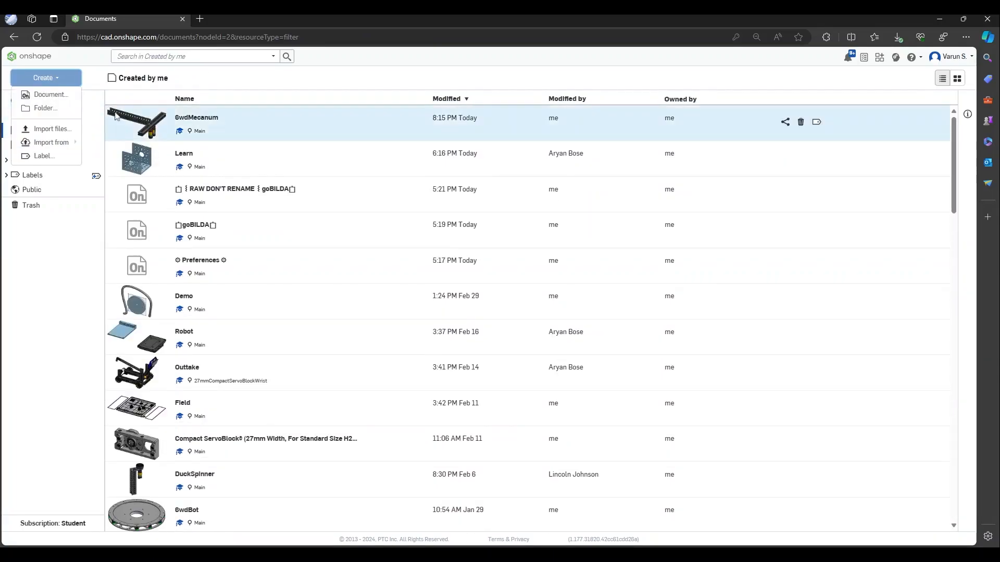
pyautogui.click(45, 109)
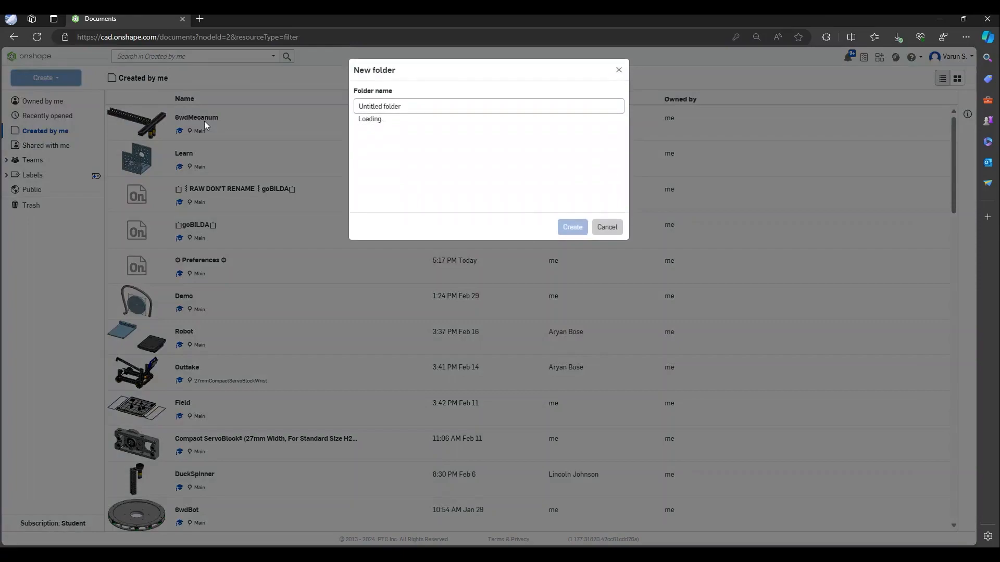
pyautogui.write('Demo')
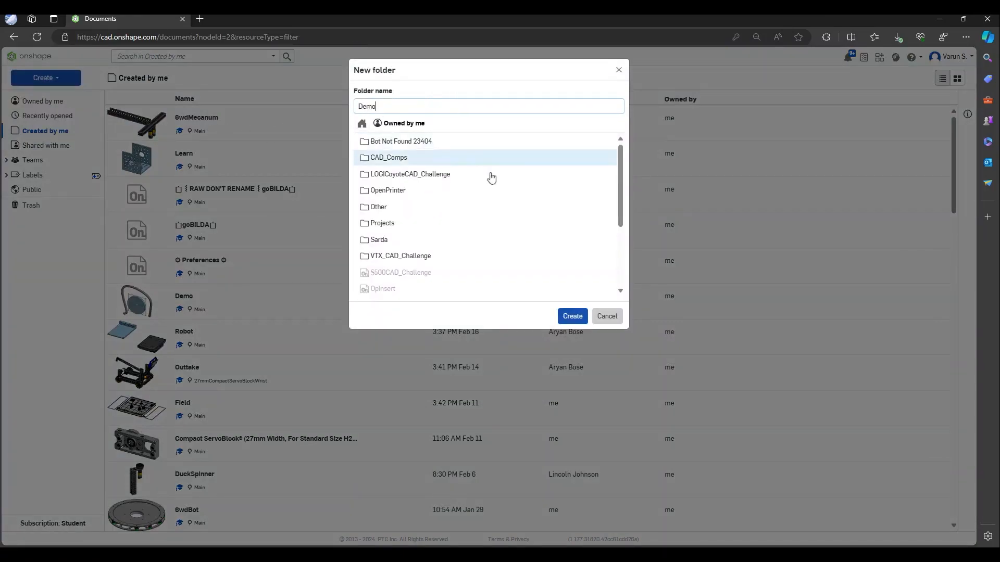
pyautogui.click(573, 318)
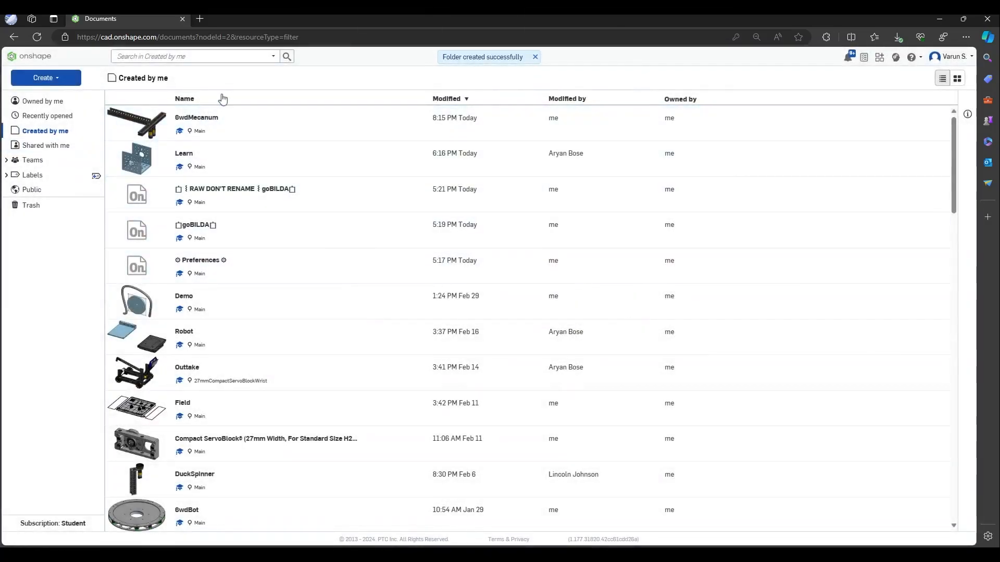
pyautogui.click(62, 102)
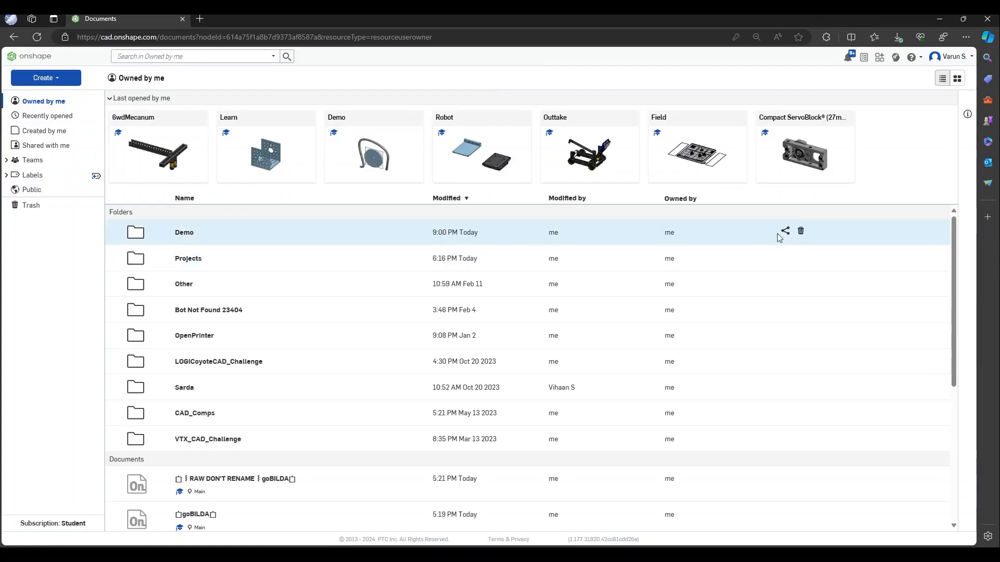
# Share the Demo folder with the Demo team at Can edit, allowing copy, export and comment
pyautogui.click(784, 232)
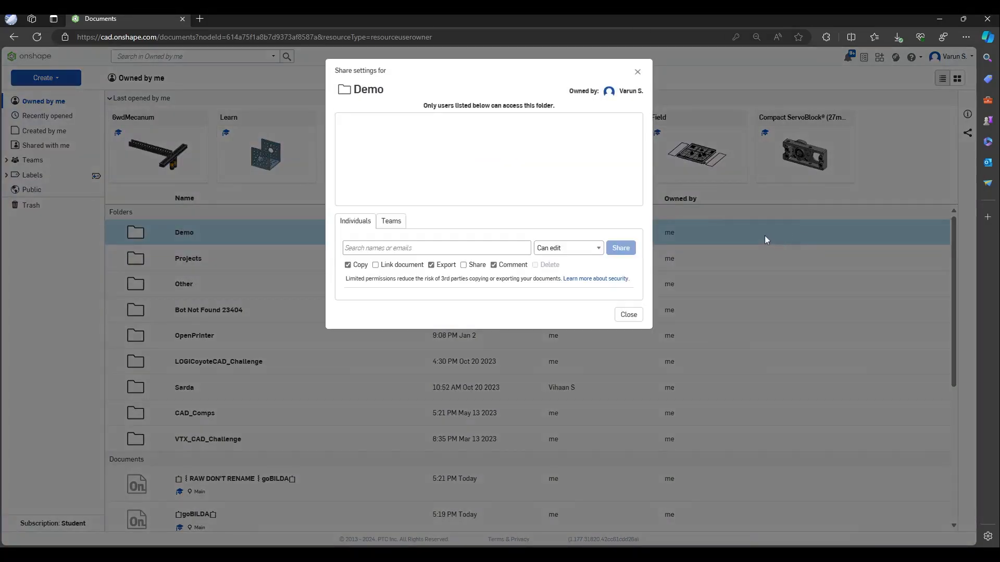
pyautogui.click(404, 223)
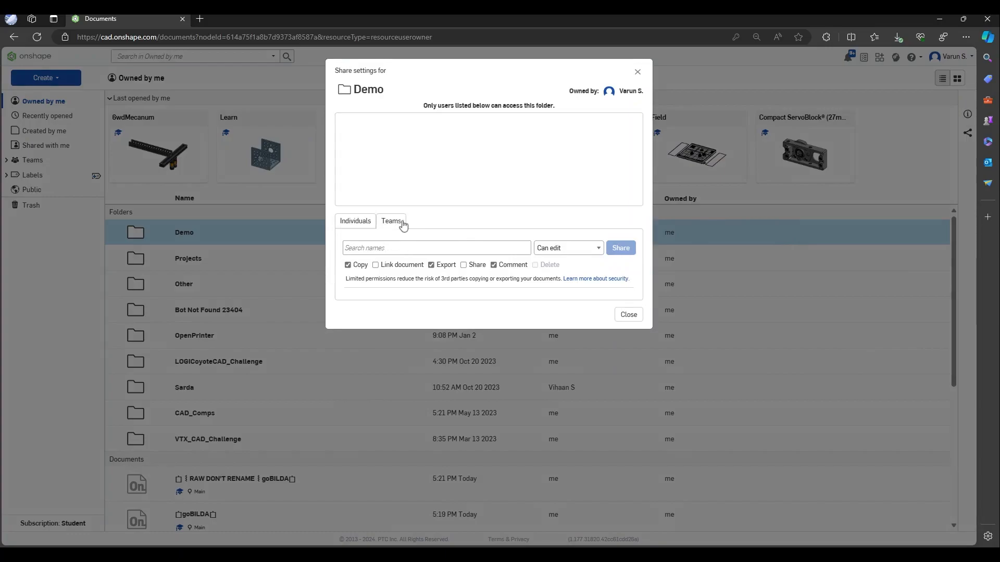
pyautogui.click(469, 245)
pyautogui.write('d')
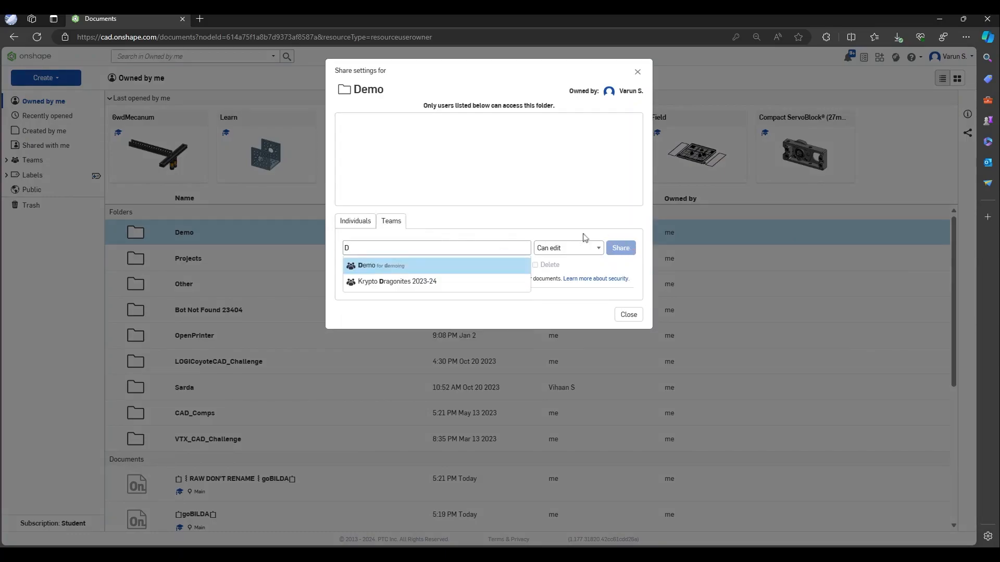
pyautogui.click(436, 270)
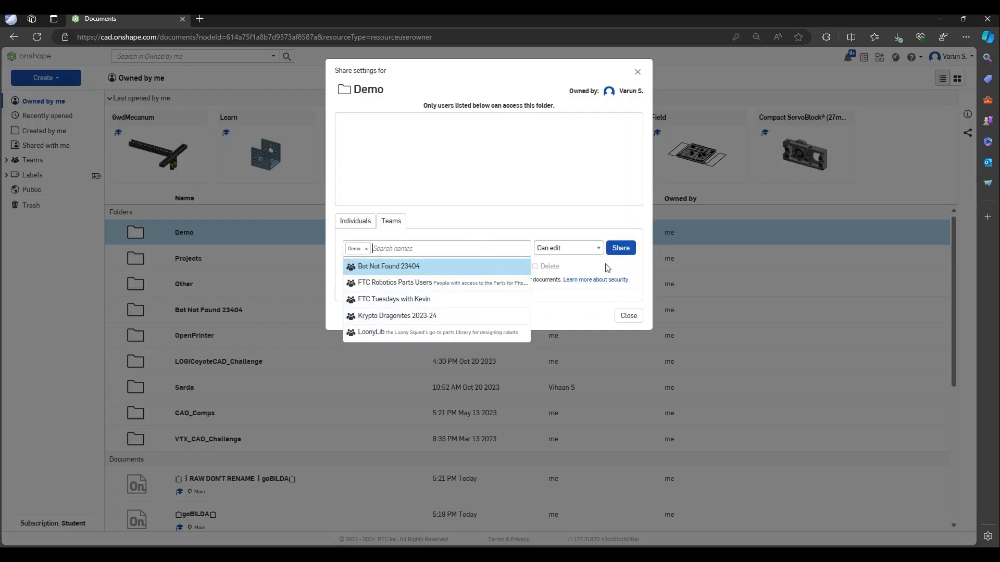
pyautogui.click(621, 248)
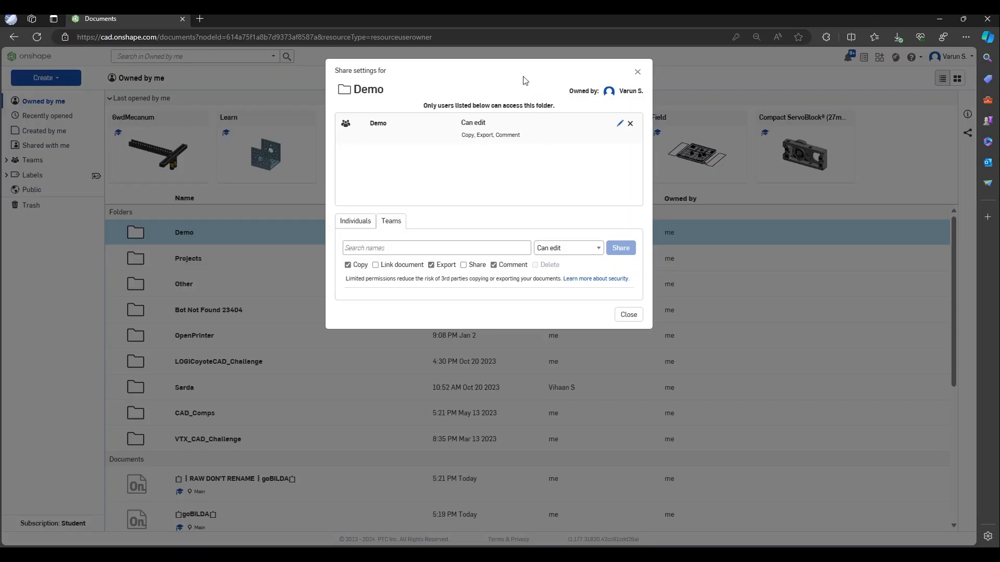
pyautogui.hotkey('alt', 'Tab')
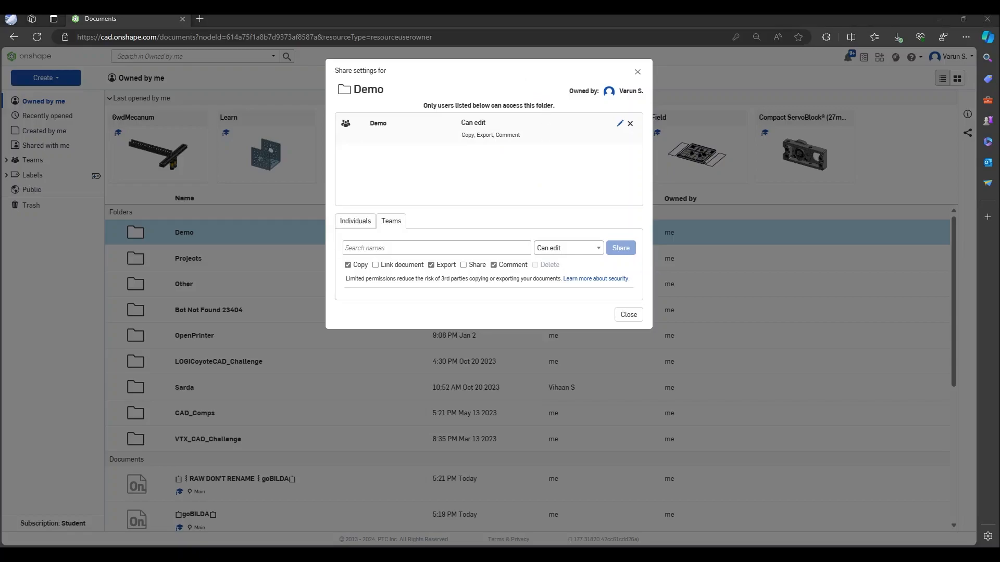
pyautogui.click(628, 315)
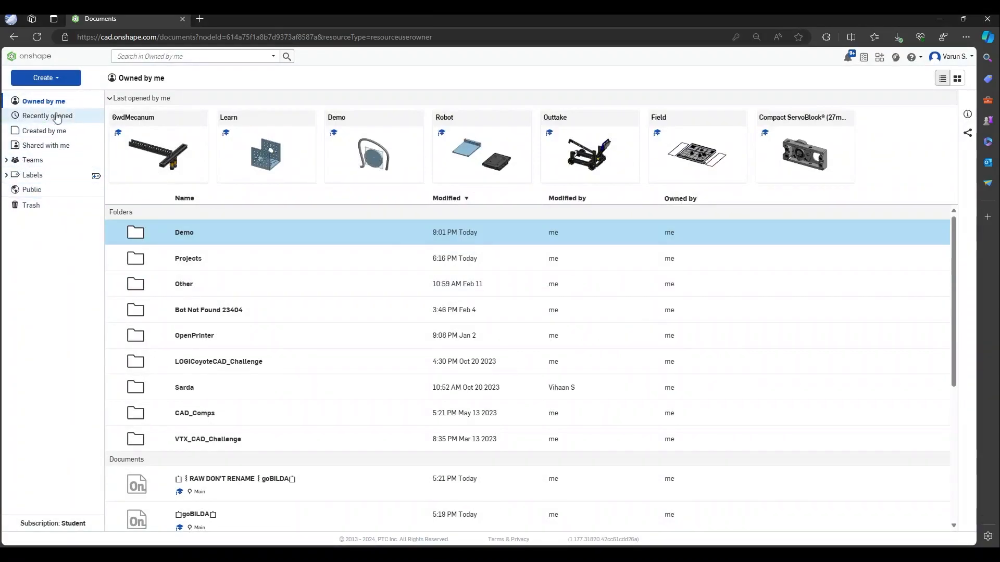
# Open the Demo folder under the Demo team and create a document named 'Demo' inside it
pyautogui.click(21, 161)
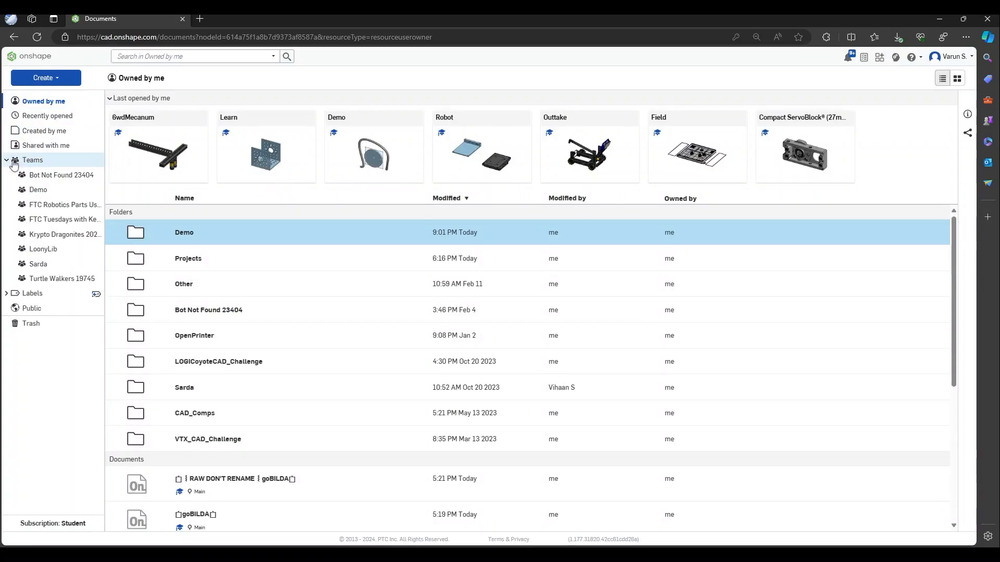
pyautogui.click(54, 195)
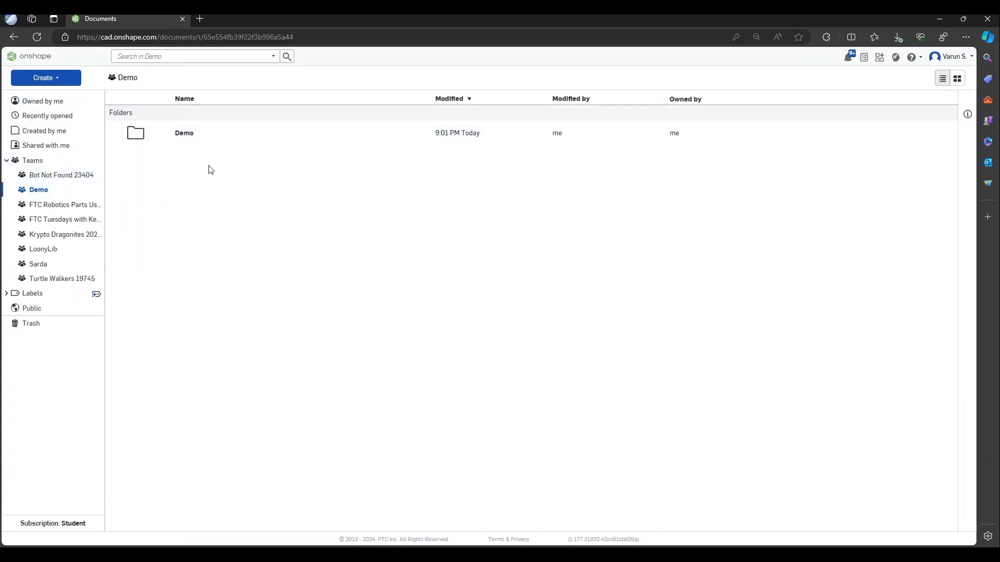
pyautogui.doubleClick(183, 136)
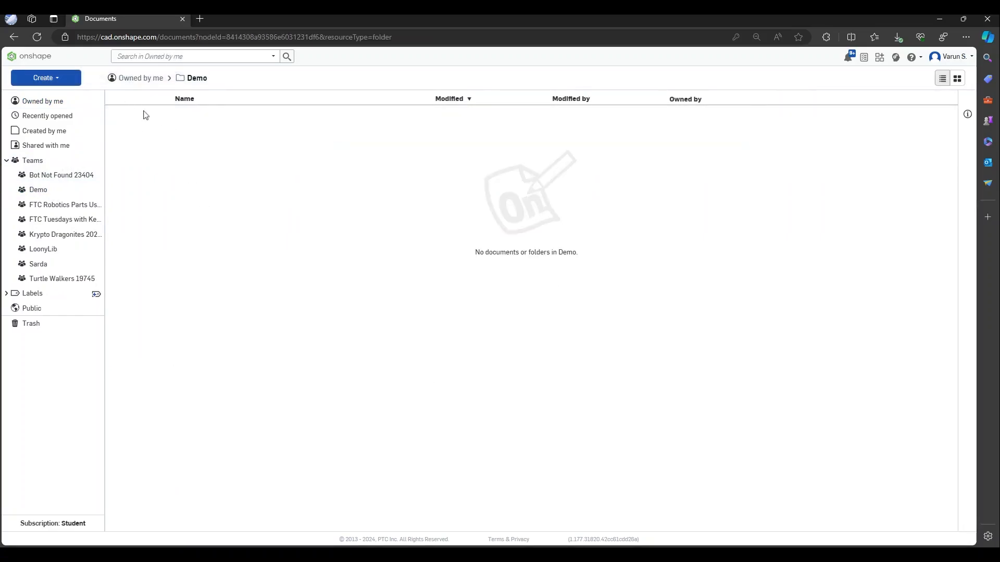
pyautogui.click(76, 81)
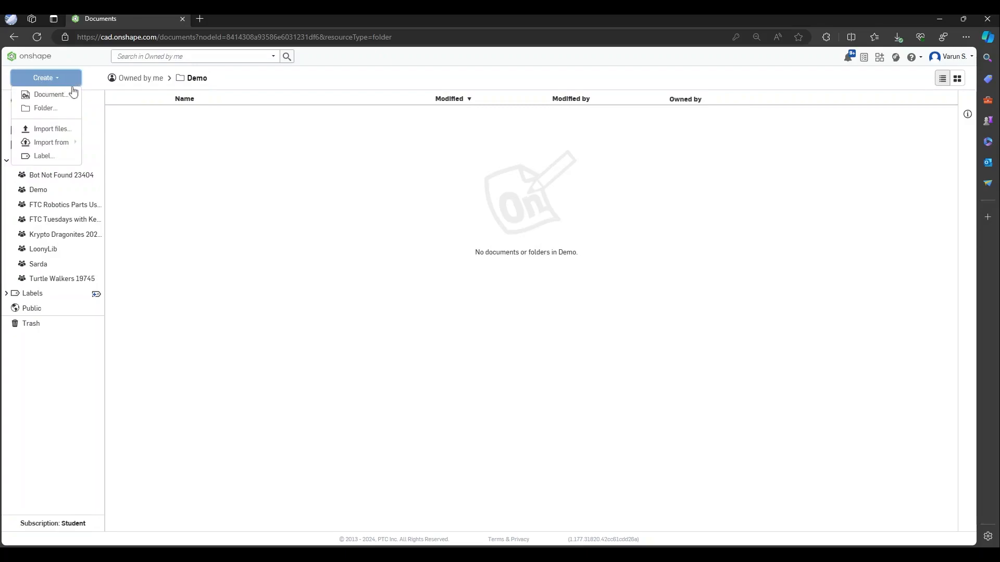
pyautogui.click(62, 95)
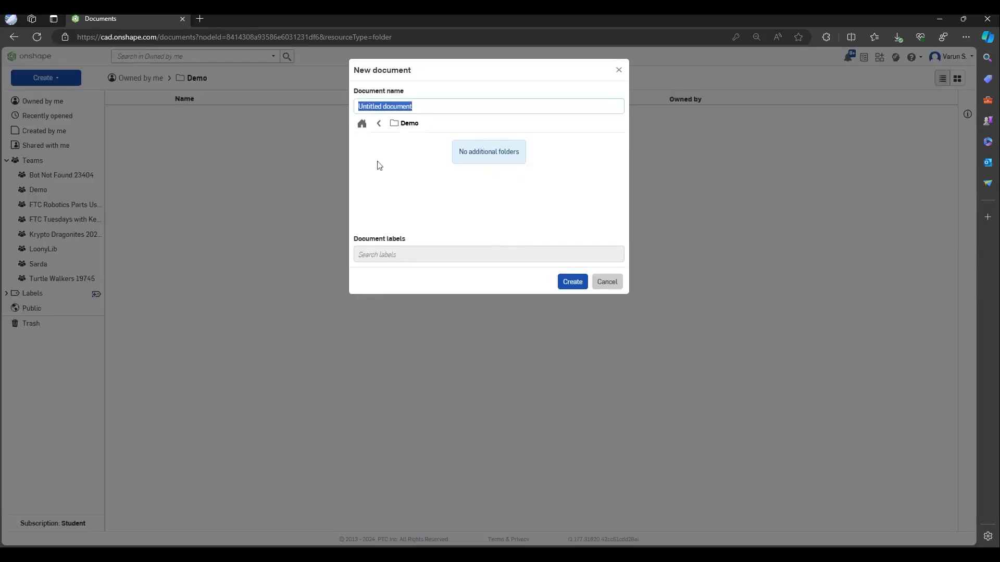
pyautogui.write('Demo')
pyautogui.click(571, 284)
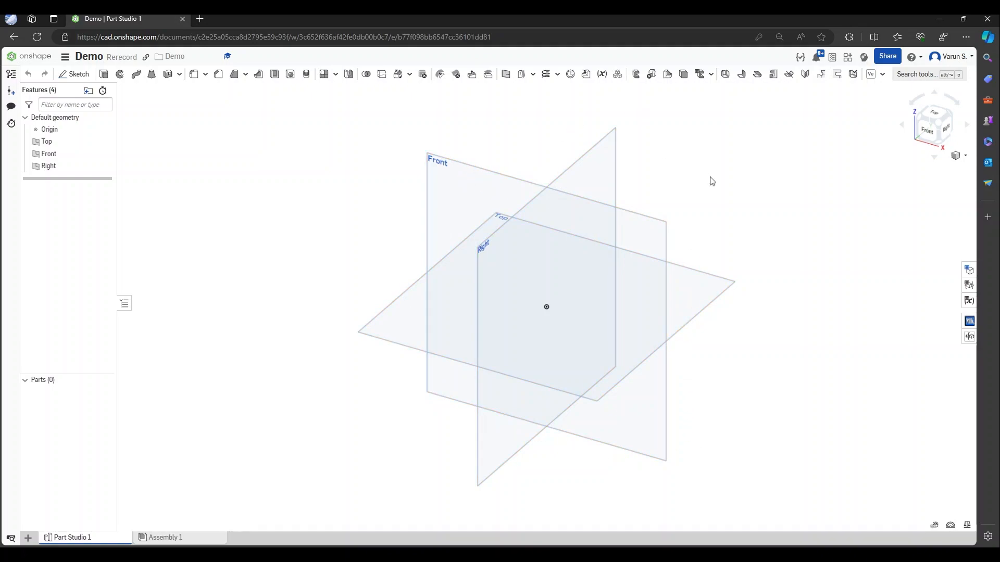
pyautogui.click(650, 238)
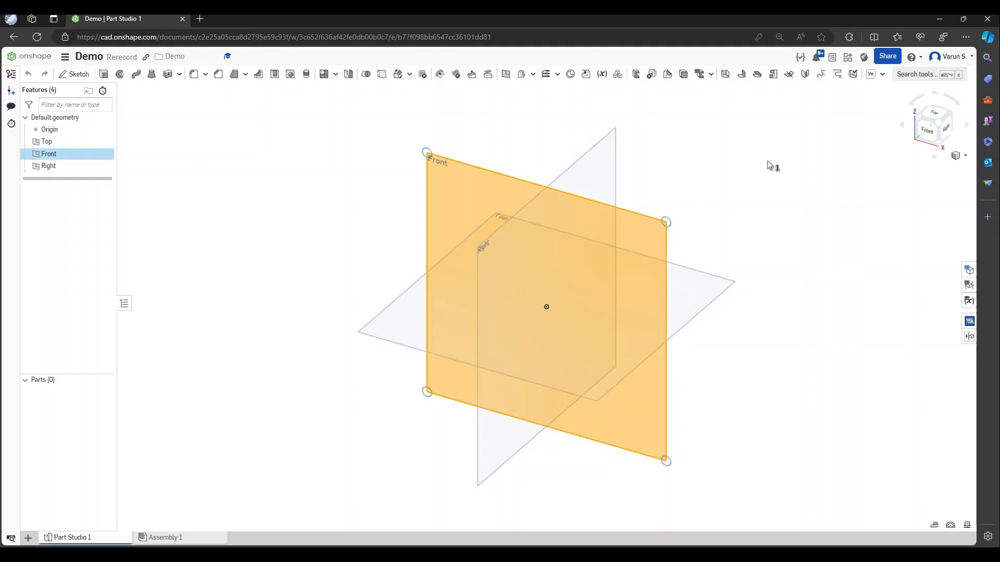
pyautogui.click(687, 172)
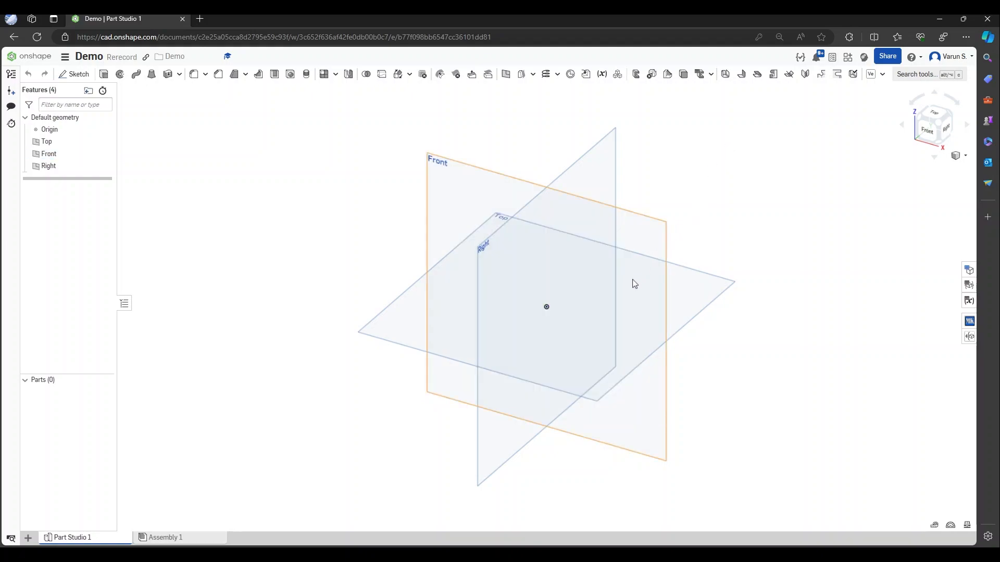
pyautogui.moveTo(606, 307)
pyautogui.mouseDown(button='right')
pyautogui.moveTo(614, 303)
pyautogui.moveTo(582, 277)
pyautogui.moveTo(574, 294)
pyautogui.moveTo(600, 308)
pyautogui.mouseUp(button='right')
pyautogui.moveTo(603, 306)
pyautogui.mouseDown(button='right')
pyautogui.moveTo(616, 313)
pyautogui.moveTo(589, 306)
pyautogui.moveTo(649, 324)
pyautogui.moveTo(587, 292)
pyautogui.moveTo(564, 297)
pyautogui.moveTo(598, 293)
pyautogui.moveTo(608, 311)
pyautogui.moveTo(595, 314)
pyautogui.mouseUp(button='right')
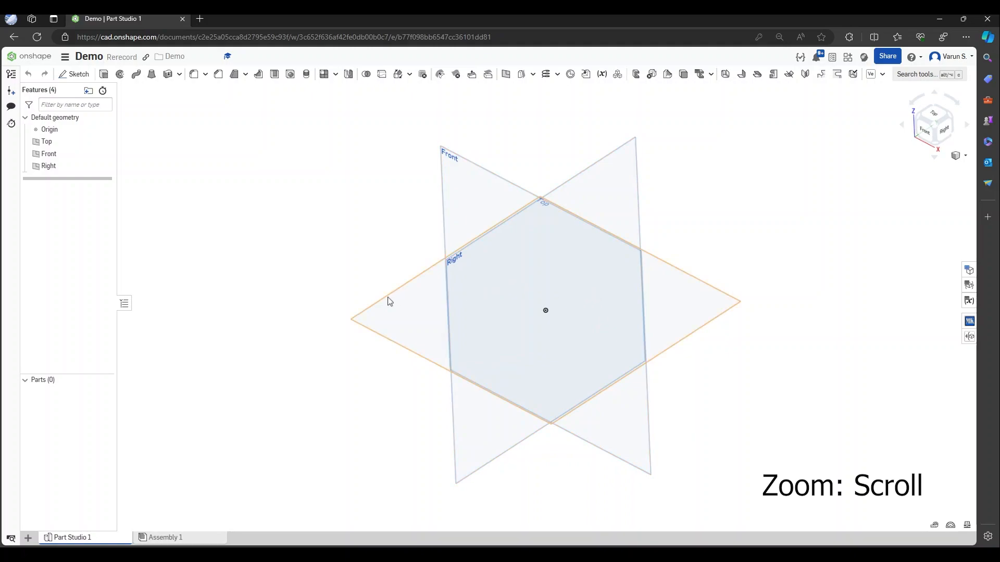
pyautogui.scroll(-3, 357, 329)
pyautogui.scroll(4, 357, 328)
pyautogui.scroll(-1, 357, 328)
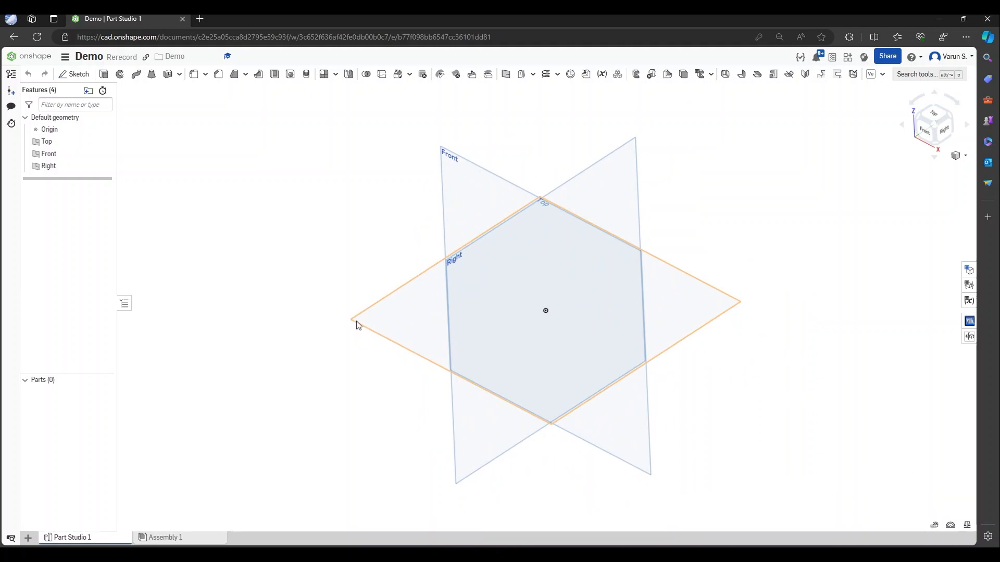
pyautogui.scroll(-1, 355, 323)
pyautogui.scroll(5, 351, 321)
pyautogui.scroll(1, 341, 317)
pyautogui.scroll(-1, 343, 323)
pyautogui.scroll(-5, 343, 324)
pyautogui.scroll(1, 343, 324)
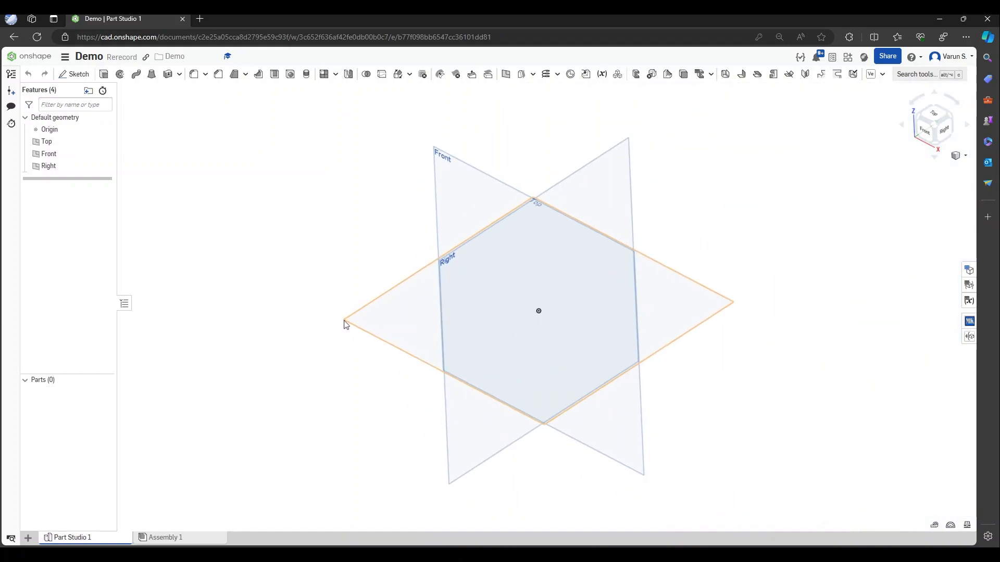
pyautogui.scroll(-2, 734, 313)
pyautogui.scroll(6, 734, 310)
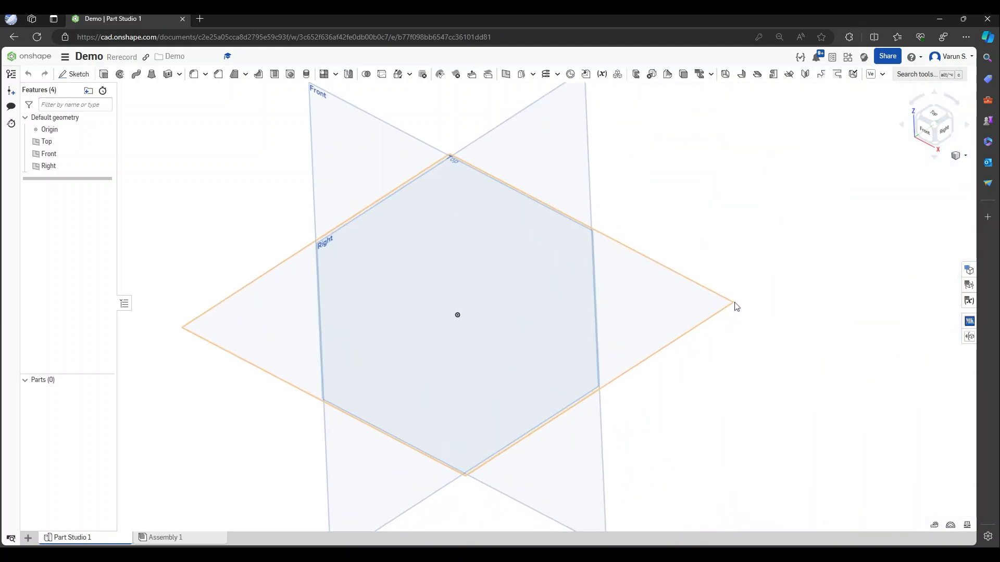
pyautogui.scroll(-5, 735, 310)
pyautogui.scroll(1, 589, 250)
pyautogui.scroll(2, 561, 201)
pyautogui.scroll(-3, 560, 209)
pyautogui.scroll(1, 560, 209)
pyautogui.scroll(1, 561, 209)
pyautogui.scroll(-2, 571, 240)
pyautogui.moveTo(583, 264)
pyautogui.mouseDown(button='right')
pyautogui.moveTo(594, 262)
pyautogui.moveTo(588, 249)
pyautogui.moveTo(564, 258)
pyautogui.moveTo(574, 269)
pyautogui.mouseUp(button='right')
pyautogui.scroll(1, 573, 263)
pyautogui.moveTo(592, 259); pyautogui.dragTo(650, 237, button='middle')
pyautogui.moveTo(651, 241); pyautogui.dragTo(630, 240, button='right')
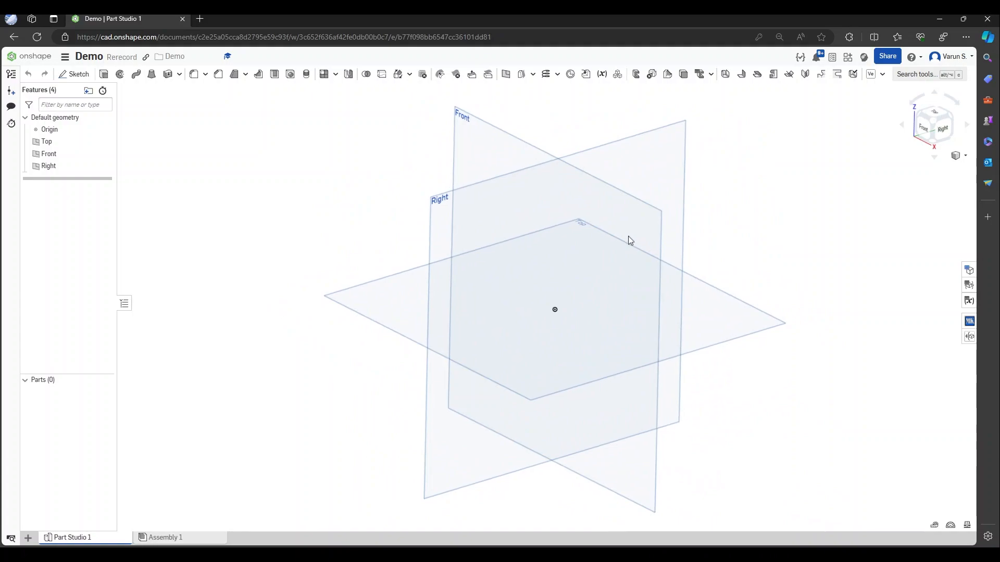
pyautogui.scroll(-2, 605, 250)
pyautogui.scroll(2, 605, 251)
pyautogui.scroll(-1, 626, 251)
pyautogui.moveTo(676, 244)
pyautogui.mouseDown(button='middle')
pyautogui.moveTo(664, 247)
pyautogui.moveTo(669, 254)
pyautogui.mouseUp(button='middle')
pyautogui.scroll(1, 669, 254)
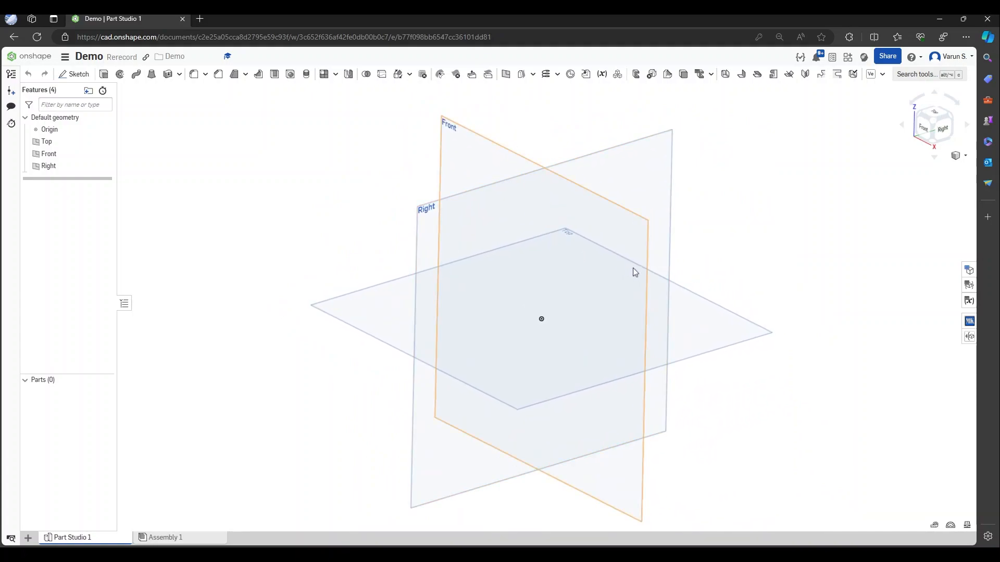
pyautogui.moveTo(628, 282)
pyautogui.mouseDown(button='middle')
pyautogui.moveTo(595, 271)
pyautogui.moveTo(595, 280)
pyautogui.moveTo(639, 272)
pyautogui.moveTo(585, 286)
pyautogui.moveTo(614, 294)
pyautogui.mouseUp(button='middle')
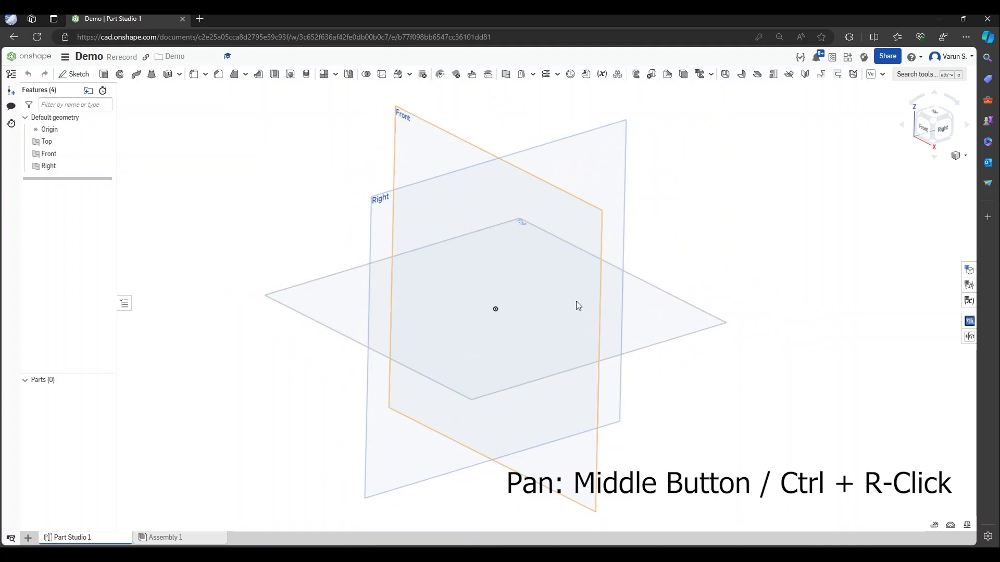
pyautogui.moveTo(576, 301)
pyautogui.mouseDown(button='right')
pyautogui.moveTo(560, 303)
pyautogui.moveTo(569, 287)
pyautogui.moveTo(573, 301)
pyautogui.moveTo(562, 288)
pyautogui.moveTo(558, 295)
pyautogui.moveTo(563, 306)
pyautogui.moveTo(554, 293)
pyautogui.moveTo(564, 292)
pyautogui.moveTo(567, 307)
pyautogui.moveTo(559, 297)
pyautogui.mouseUp(button='right')
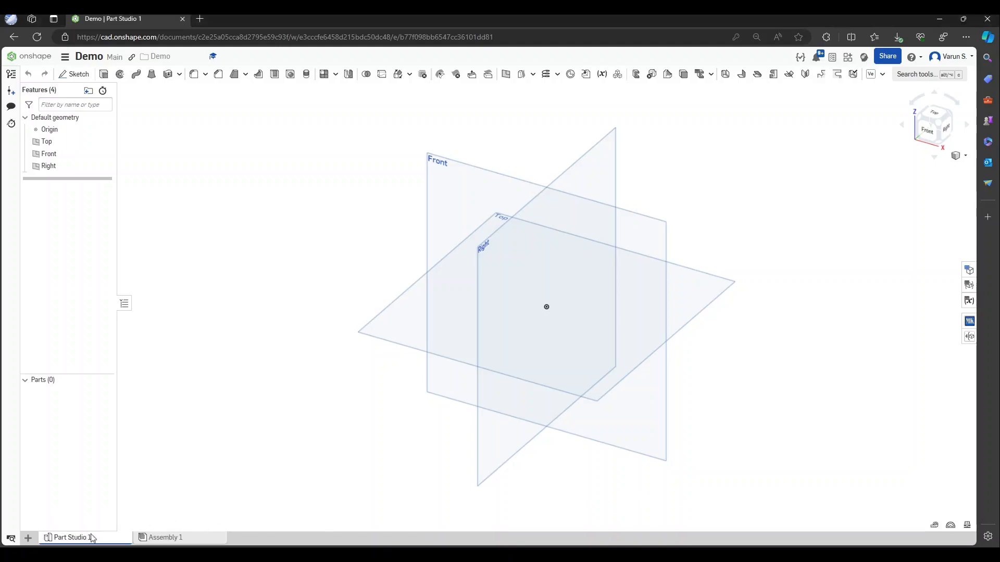
# On the Top plane, draw a centre-point rectangle from the origin, 24 wide by 24 high
pyautogui.moveTo(74, 539)
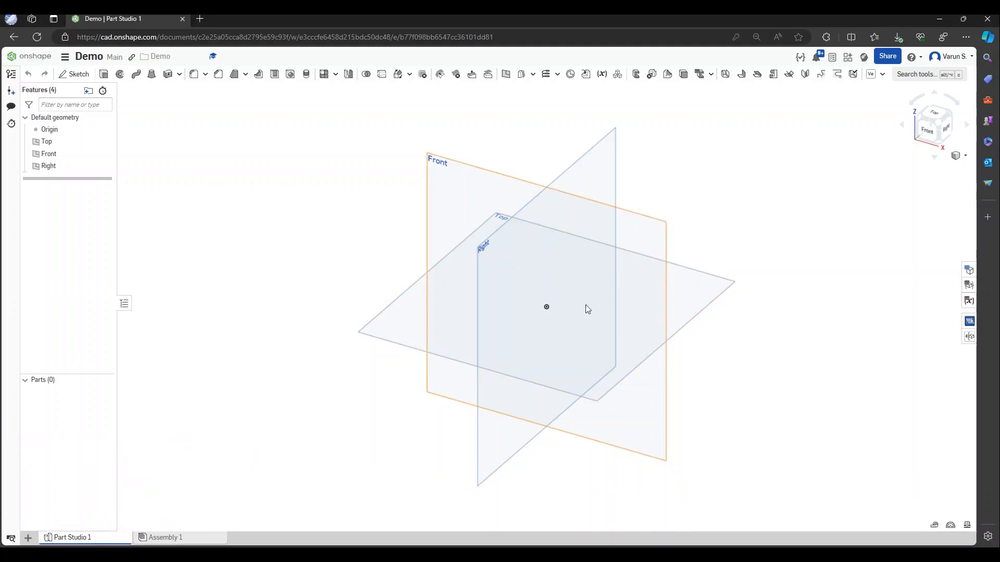
pyautogui.click(65, 74)
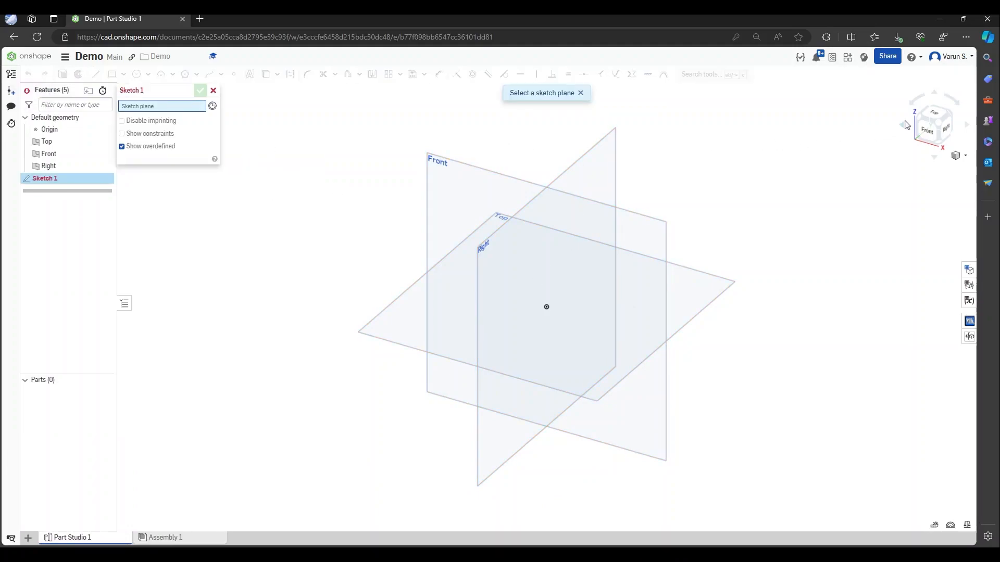
pyautogui.click(933, 113)
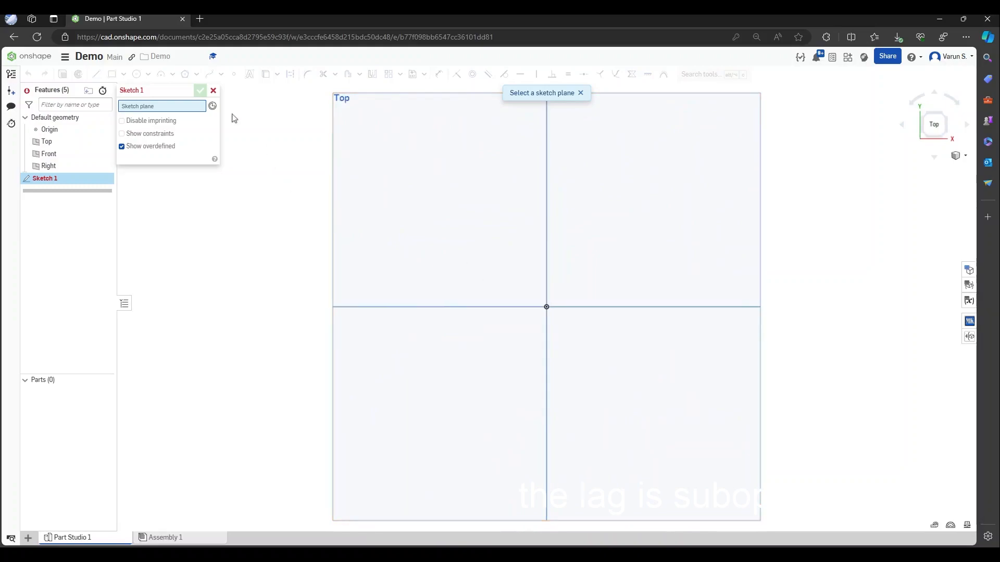
pyautogui.click(512, 277)
pyautogui.click(547, 307)
pyautogui.click(657, 403)
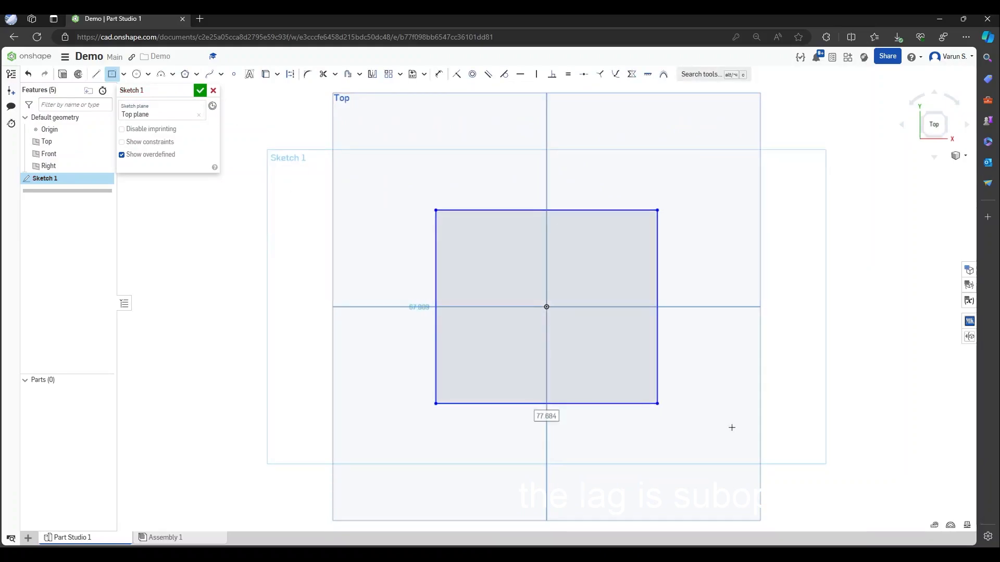
pyautogui.write('24')
pyautogui.press('Tab')
pyautogui.write('2')
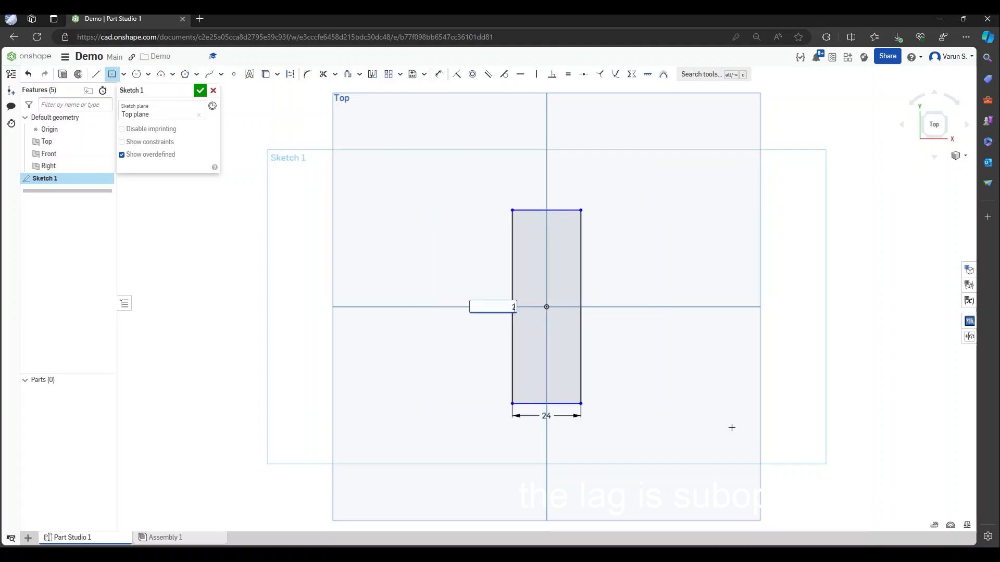
pyautogui.press('Return')
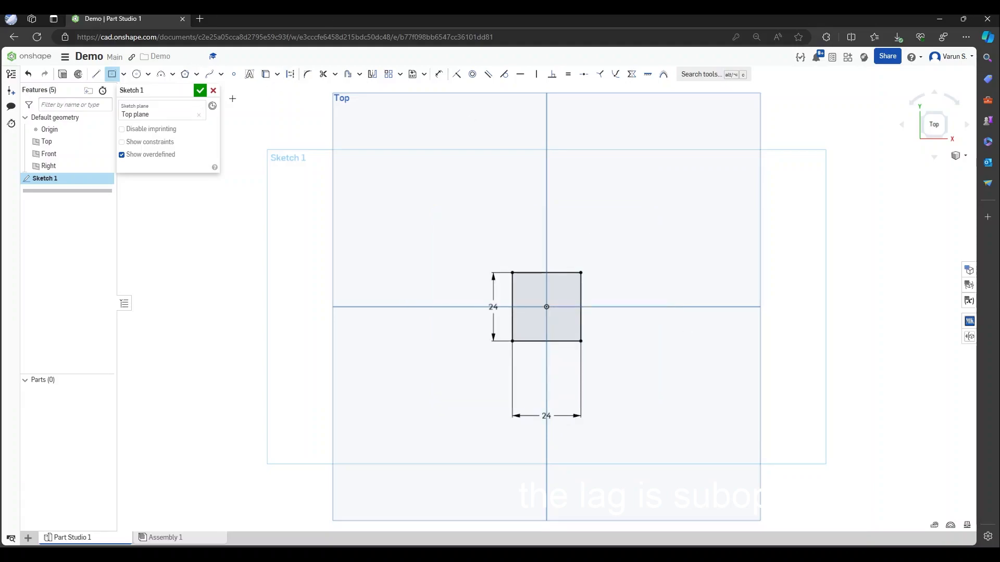
pyautogui.moveTo(408, 296)
pyautogui.mouseDown(button='right')
pyautogui.moveTo(432, 285)
pyautogui.moveTo(415, 235)
pyautogui.moveTo(371, 231)
pyautogui.moveTo(371, 220)
pyautogui.mouseUp(button='right')
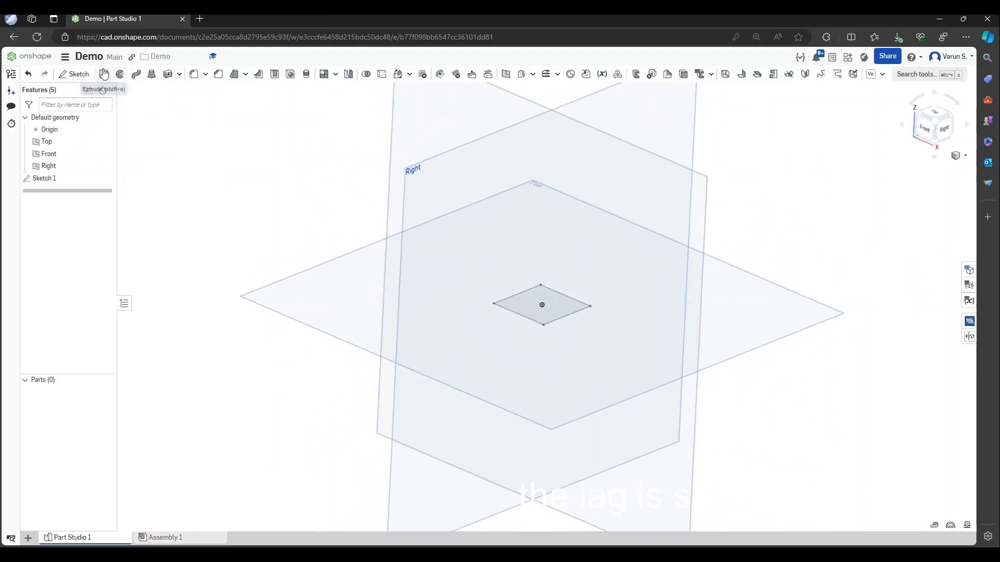
# Extrude the square sketch to a depth of 24 mm, creating the cube Part 1
pyautogui.hotkey('shift', 'e')
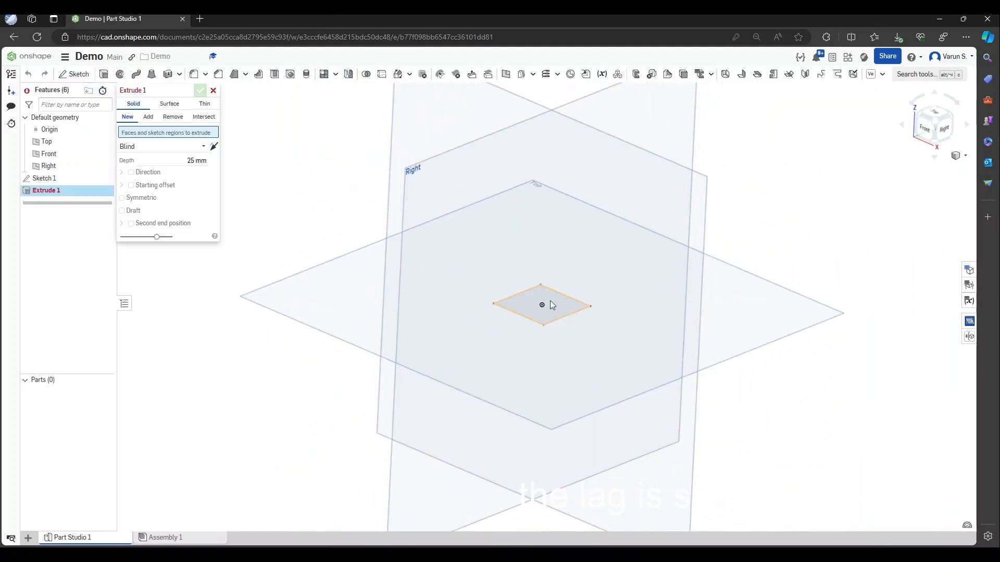
pyautogui.click(558, 303)
pyautogui.click(207, 171)
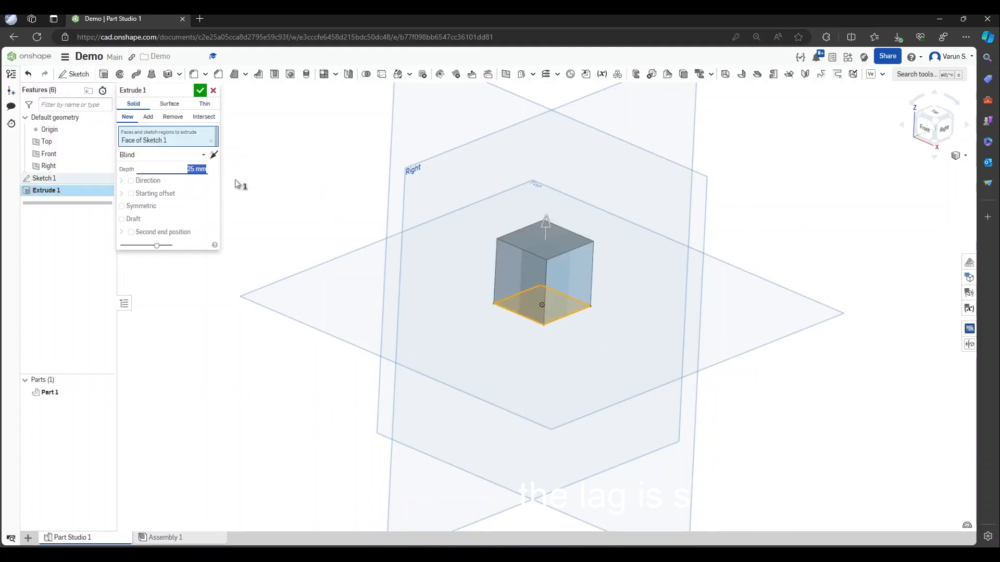
pyautogui.click(200, 90)
pyautogui.moveTo(521, 315); pyautogui.dragTo(564, 327, button='right')
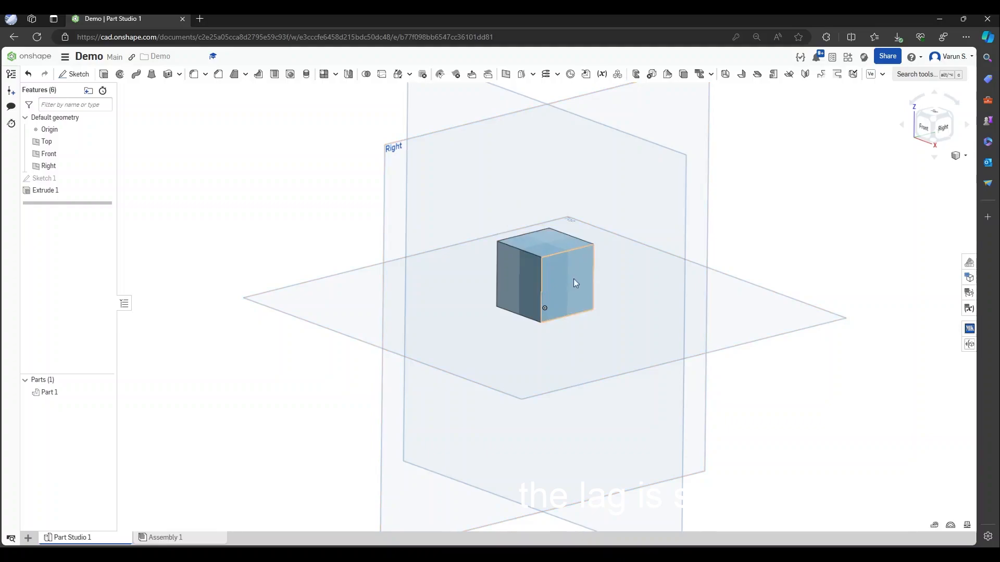
# In Assembly 1, insert Part 1 twice, placing Part 1 <1> and Part 1 <2> side by side
pyautogui.click(201, 540)
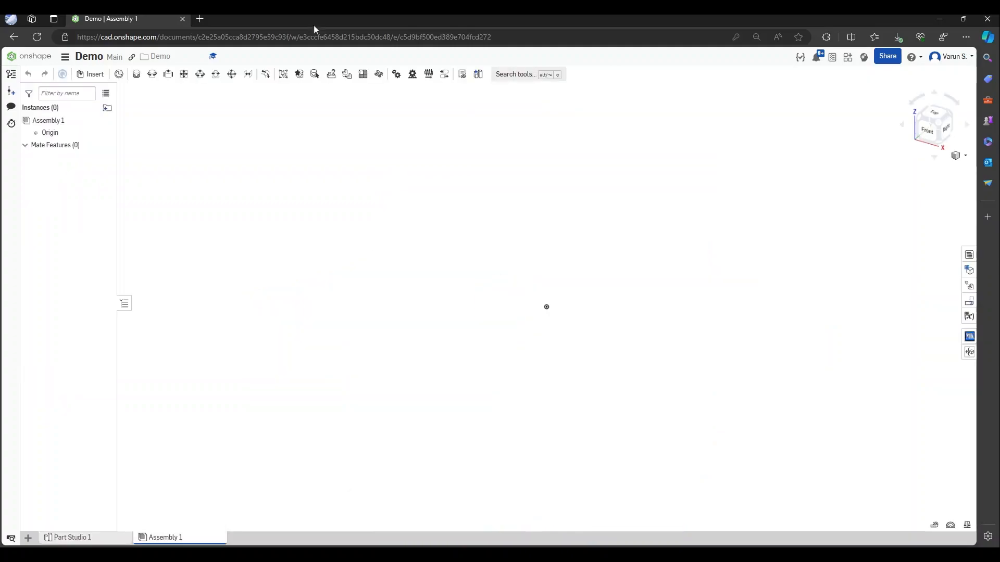
pyautogui.click(92, 74)
pyautogui.click(245, 225)
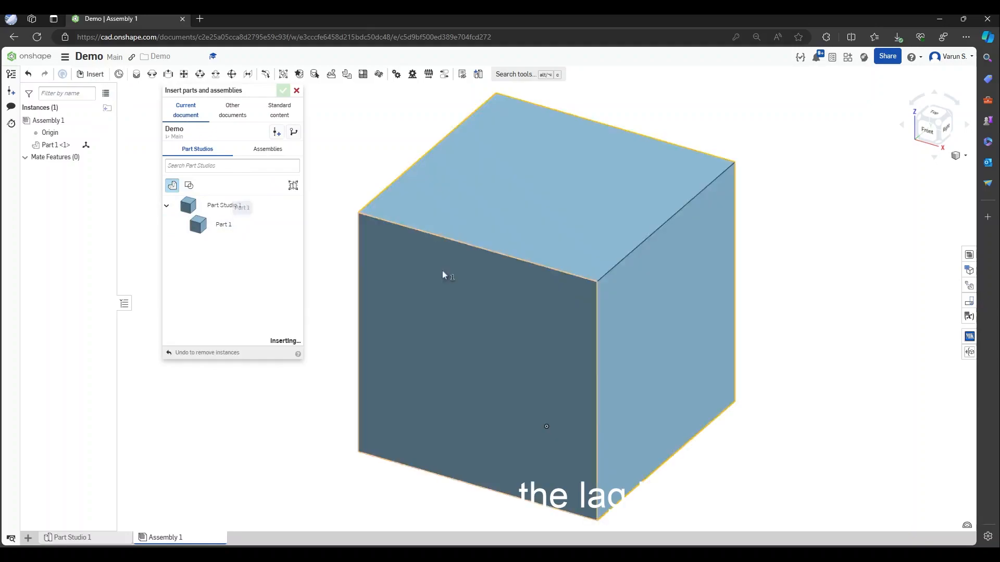
pyautogui.click(442, 271)
pyautogui.click(252, 224)
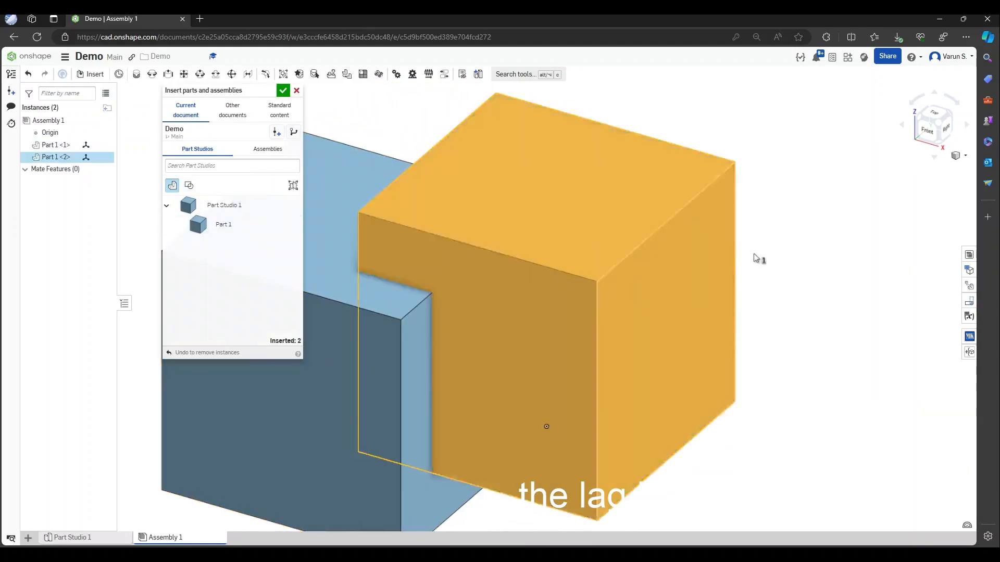
pyautogui.click(826, 261)
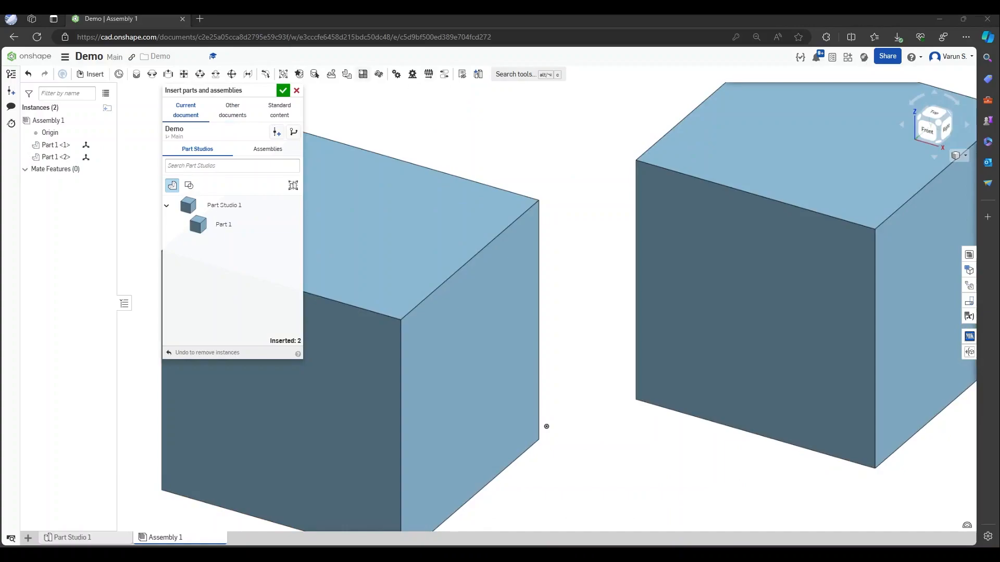
pyautogui.click(284, 91)
pyautogui.scroll(-5, 389, 248)
pyautogui.scroll(3, 389, 187)
pyautogui.moveTo(428, 257); pyautogui.dragTo(478, 232, button='right')
# Add a Fastened mate between connectors on the two cubes, stacking one onto the other
pyautogui.click(137, 76)
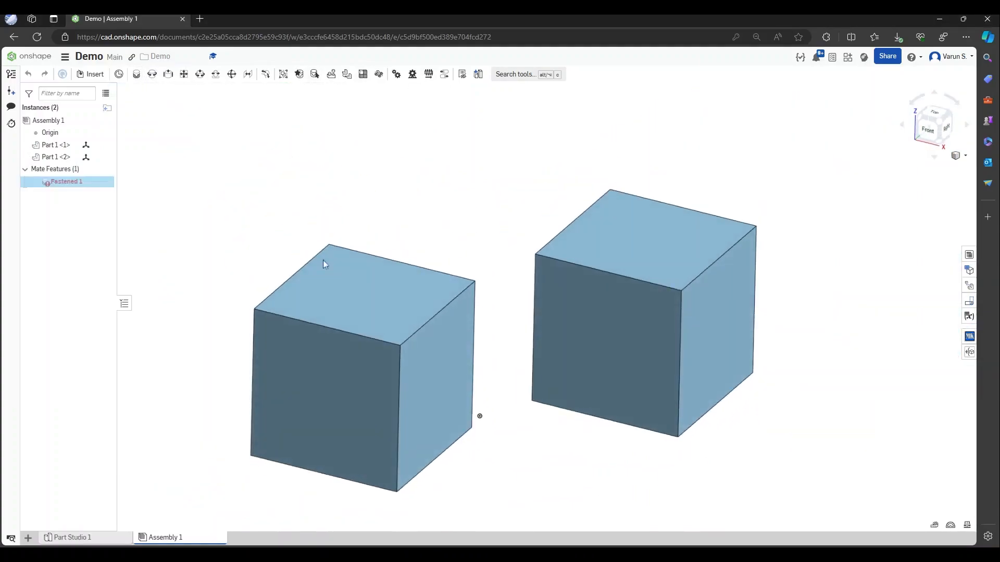
pyautogui.click(366, 295)
pyautogui.moveTo(480, 315); pyautogui.dragTo(475, 195, button='right')
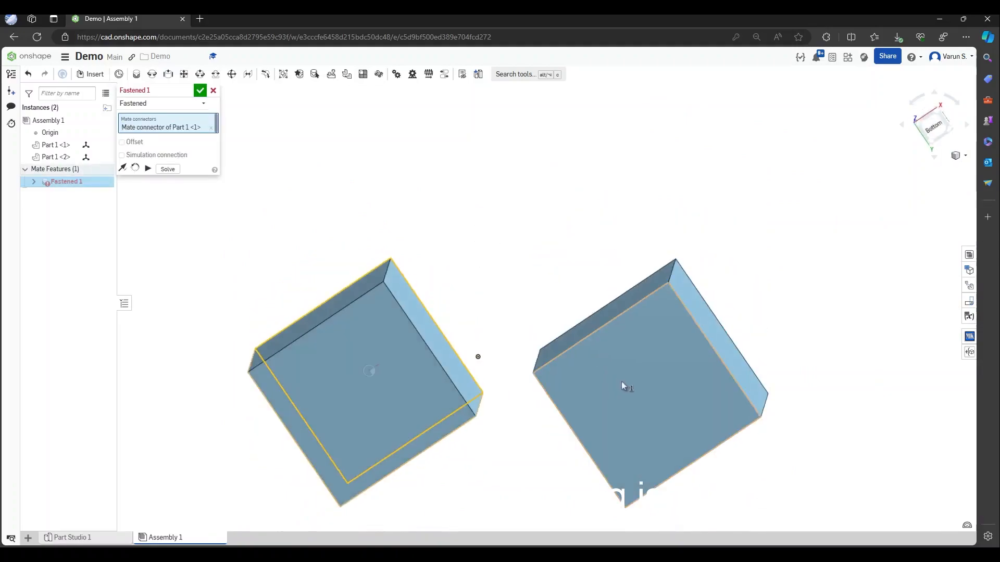
pyautogui.click(647, 394)
pyautogui.moveTo(440, 308)
pyautogui.mouseDown(button='right')
pyautogui.moveTo(442, 344)
pyautogui.moveTo(437, 305)
pyautogui.mouseUp(button='right')
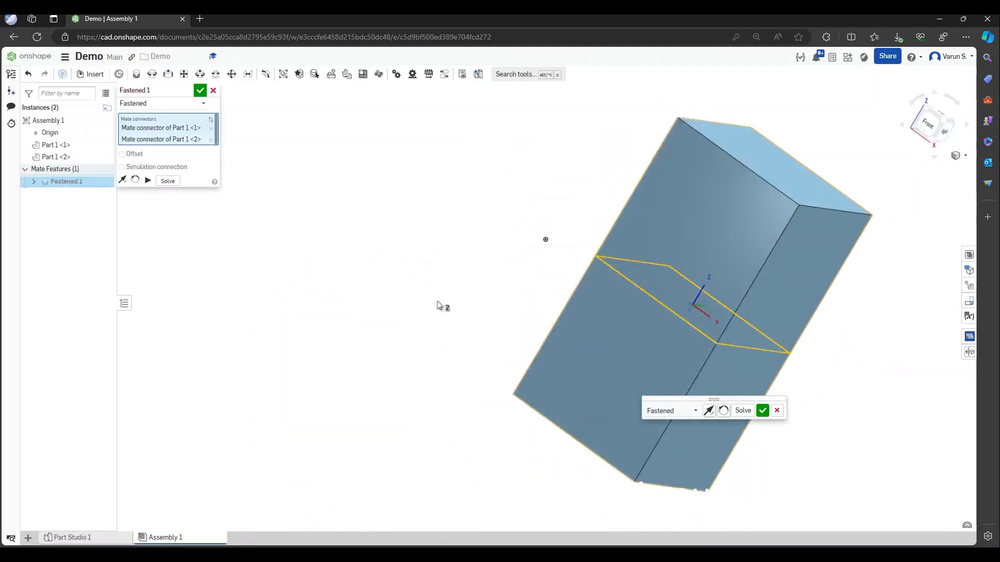
pyautogui.click(200, 90)
pyautogui.scroll(-3, 226, 204)
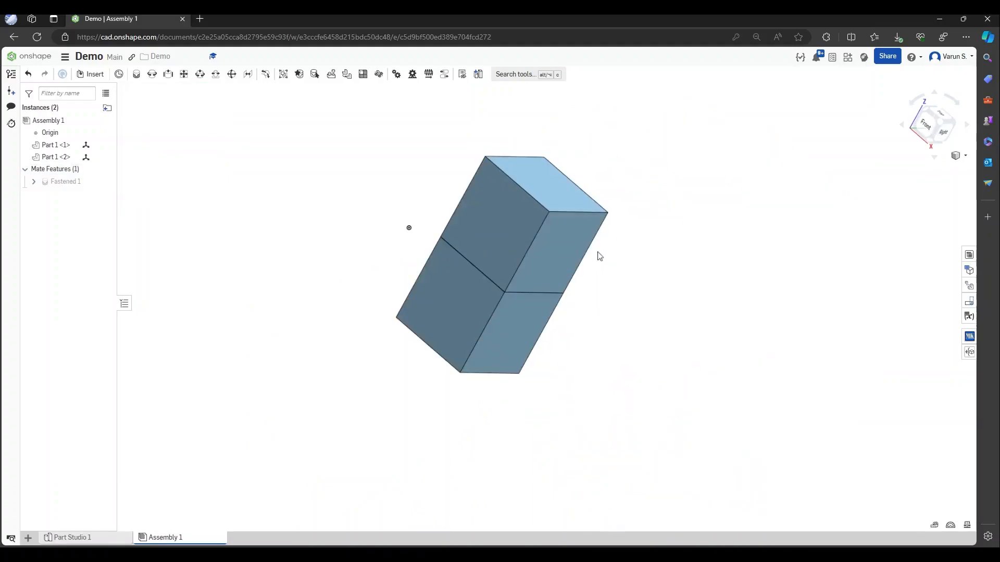
# Drag the fastened stack to reposition it and orbit to view it from top-front and right
pyautogui.moveTo(530, 267); pyautogui.dragTo(513, 260)
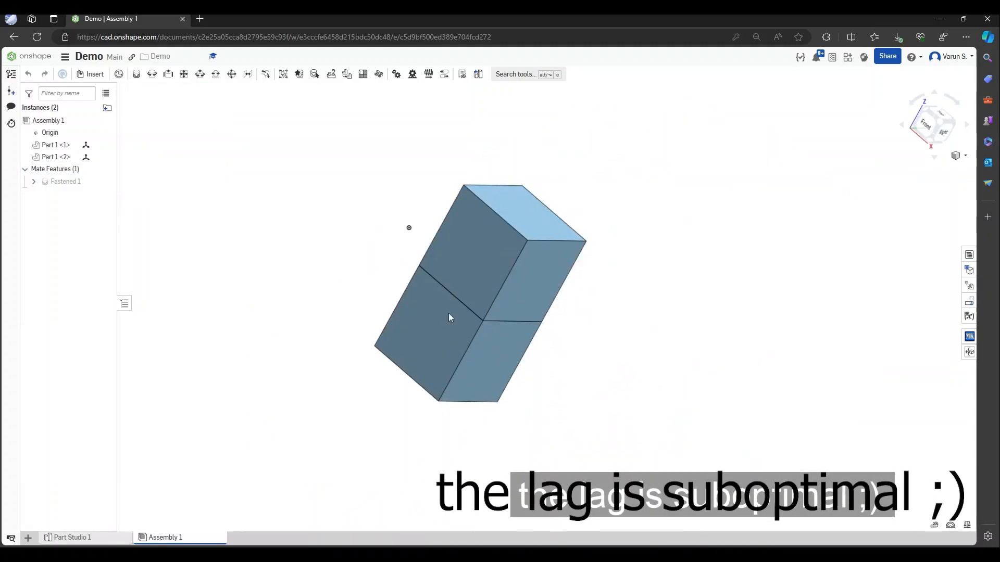
pyautogui.moveTo(311, 180); pyautogui.dragTo(466, 235)
pyautogui.moveTo(542, 220); pyautogui.dragTo(566, 258, button='right')
pyautogui.scroll(-4, 352, 132)
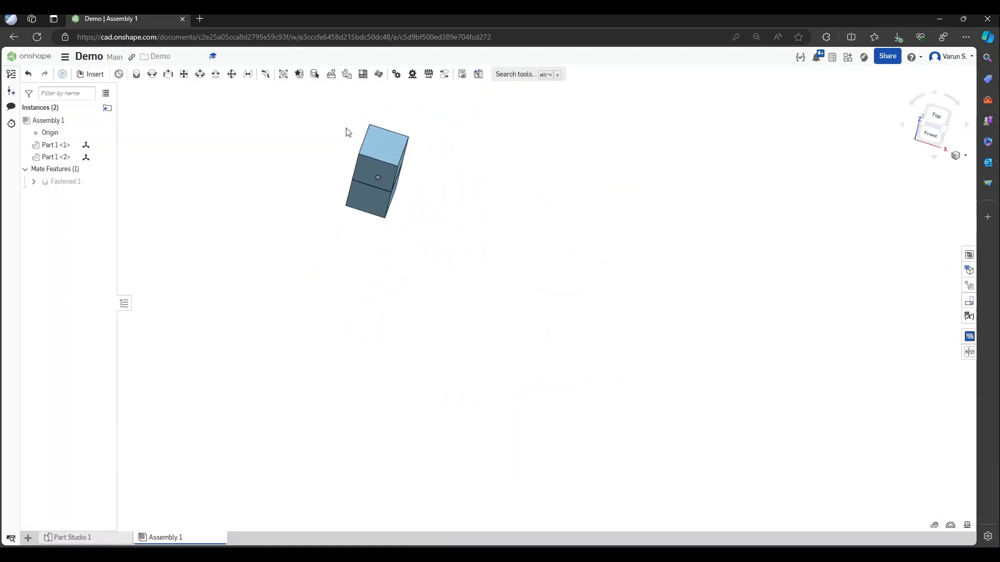
pyautogui.scroll(5, 346, 128)
pyautogui.scroll(-2, 643, 373)
pyautogui.scroll(3, 485, 242)
pyautogui.scroll(-2, 476, 265)
pyautogui.moveTo(636, 385); pyautogui.dragTo(614, 364, button='right')
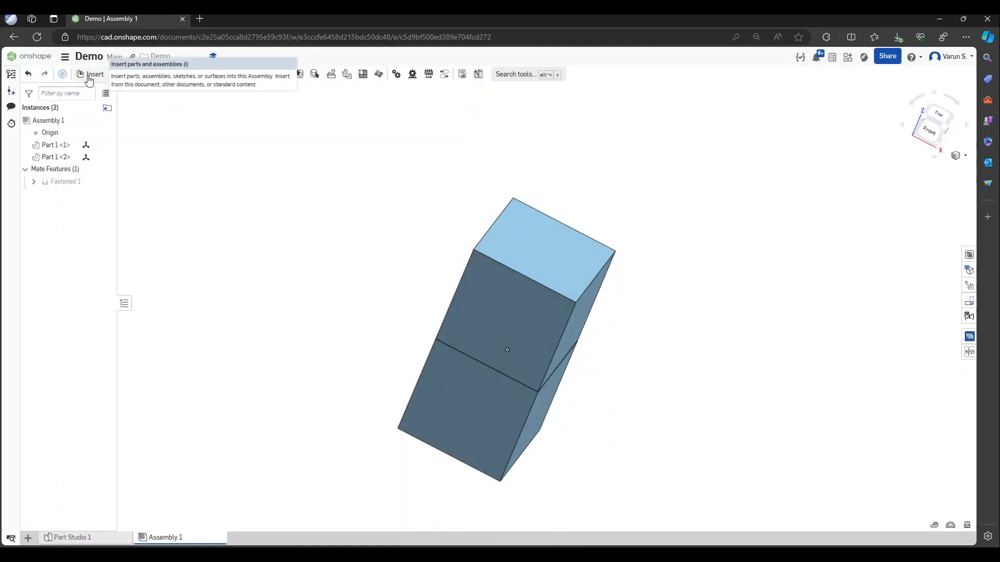
# Return to the isometric view and select Part 1 <1> and Part 1 <2> to check the stack
pyautogui.moveTo(368, 236); pyautogui.dragTo(462, 167, button='right')
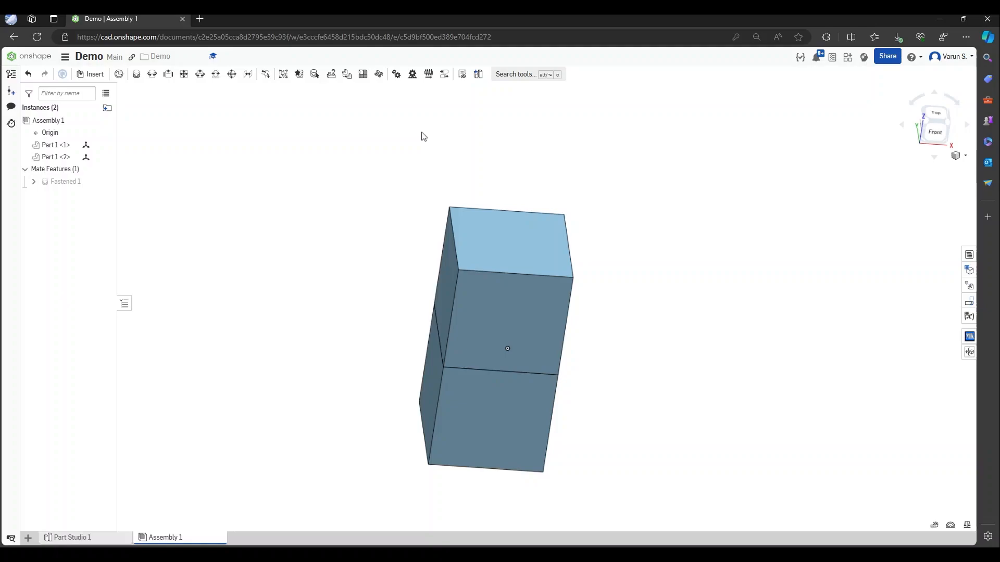
pyautogui.hotkey('shift', '7')
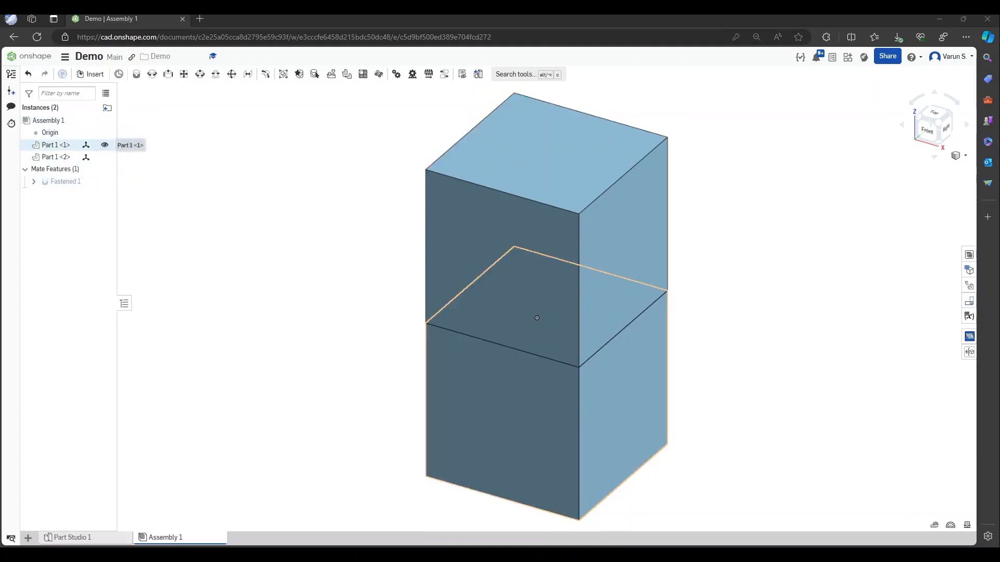
pyautogui.click(53, 147)
pyautogui.click(58, 159)
pyautogui.click(183, 224)
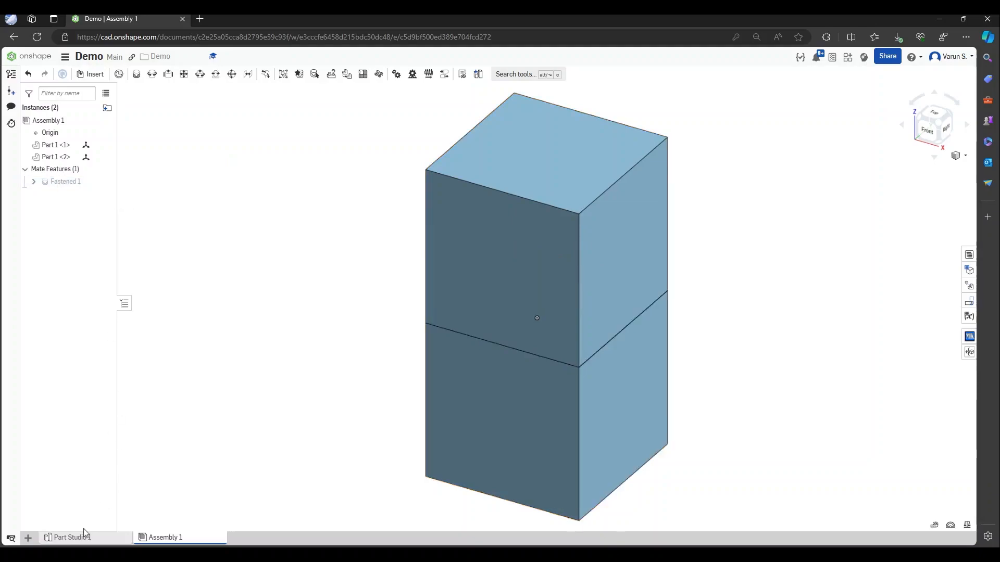
# Back in Part Studio 1, check the angle between the Right and Top planes, then clear the selection
pyautogui.click(130, 541)
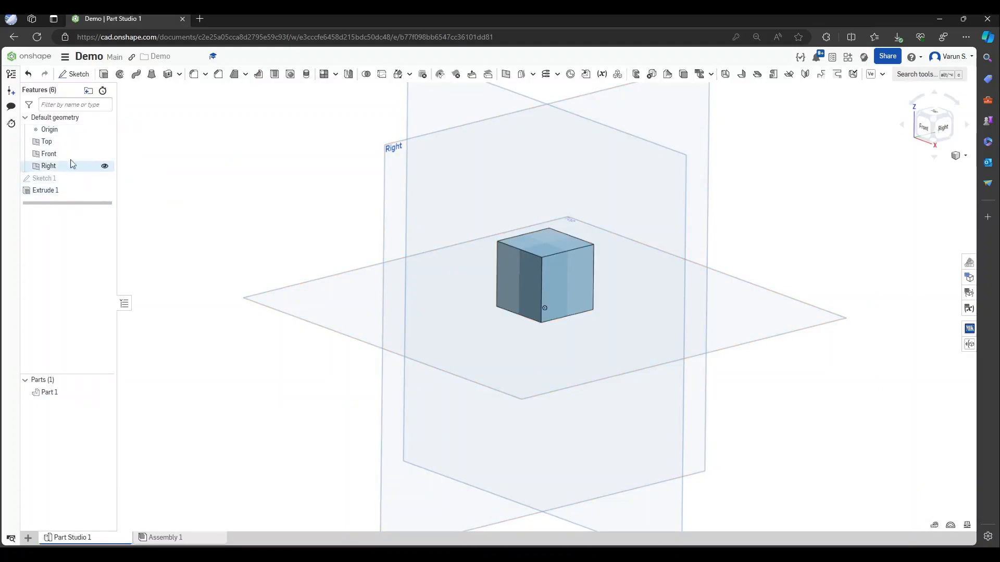
pyautogui.click(432, 184)
pyautogui.click(337, 291)
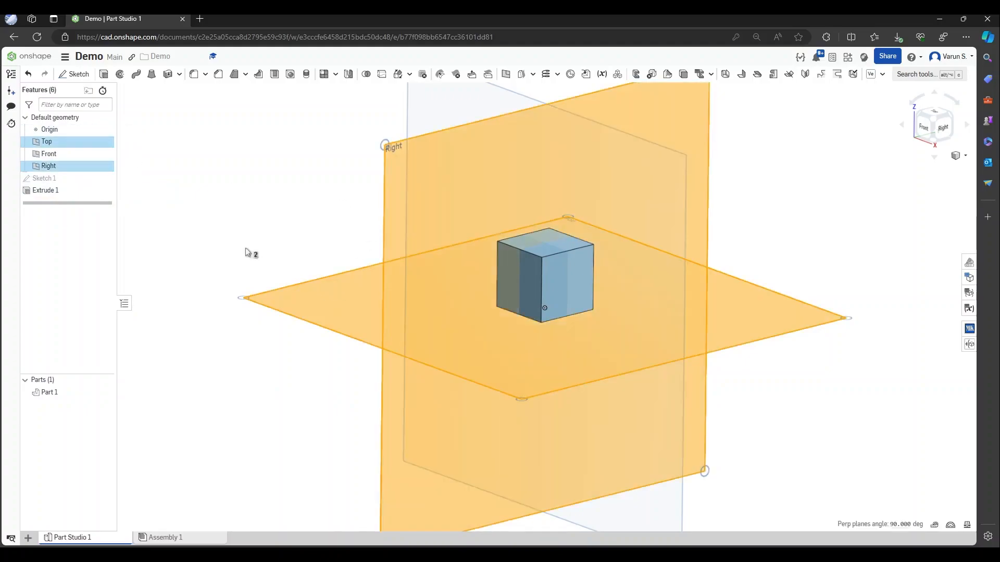
pyautogui.click(170, 189)
pyautogui.click(323, 304)
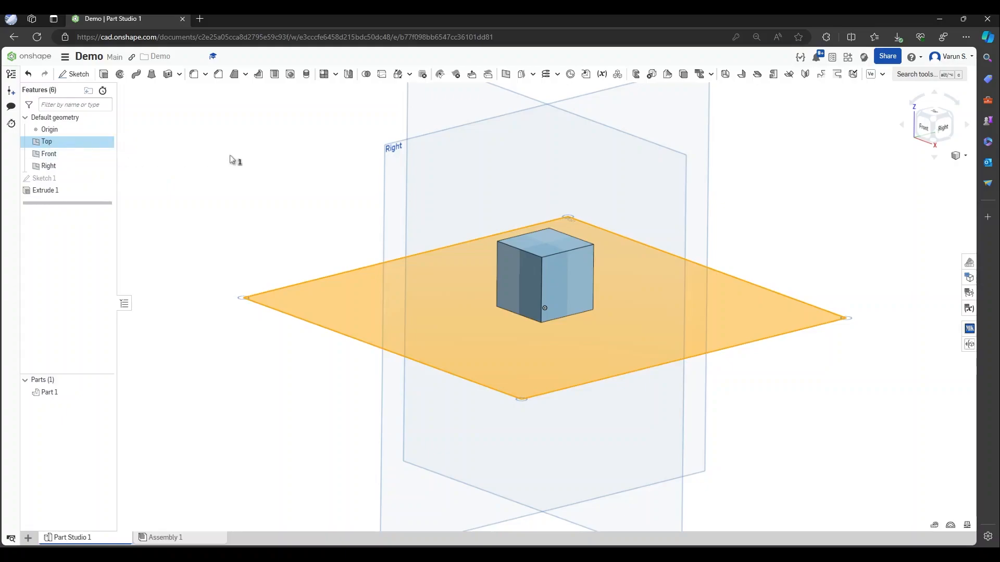
pyautogui.click(150, 196)
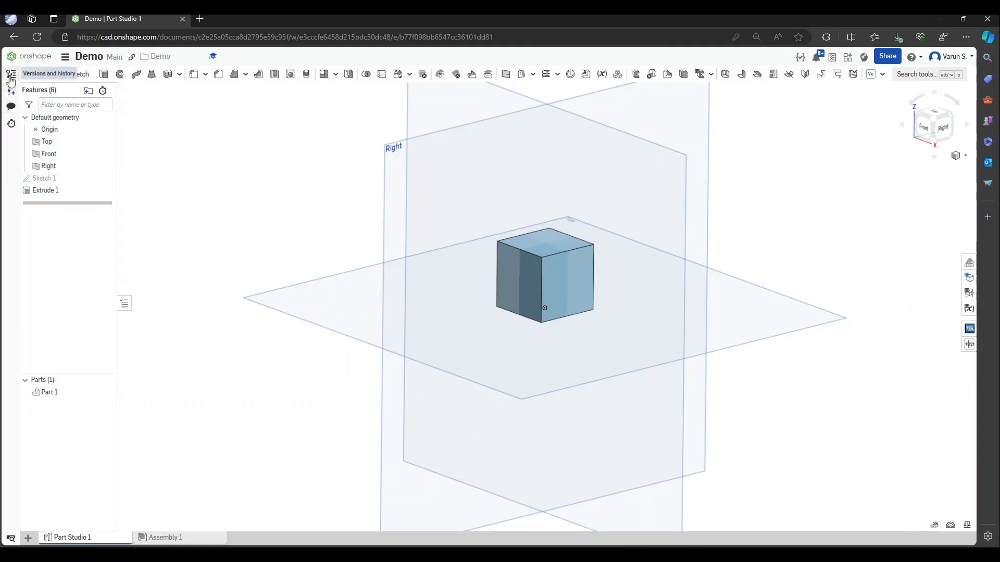
pyautogui.click(10, 125)
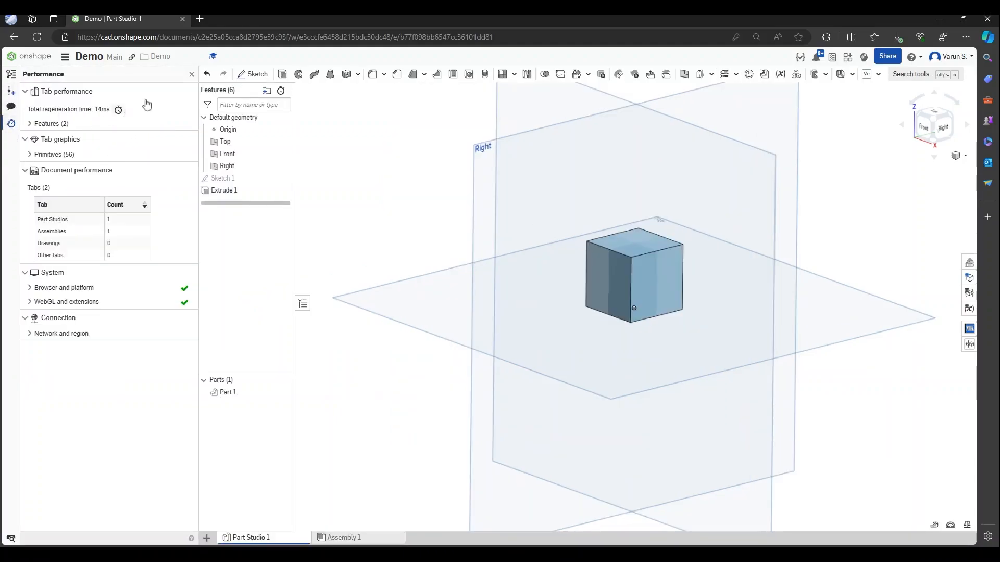
pyautogui.click(191, 76)
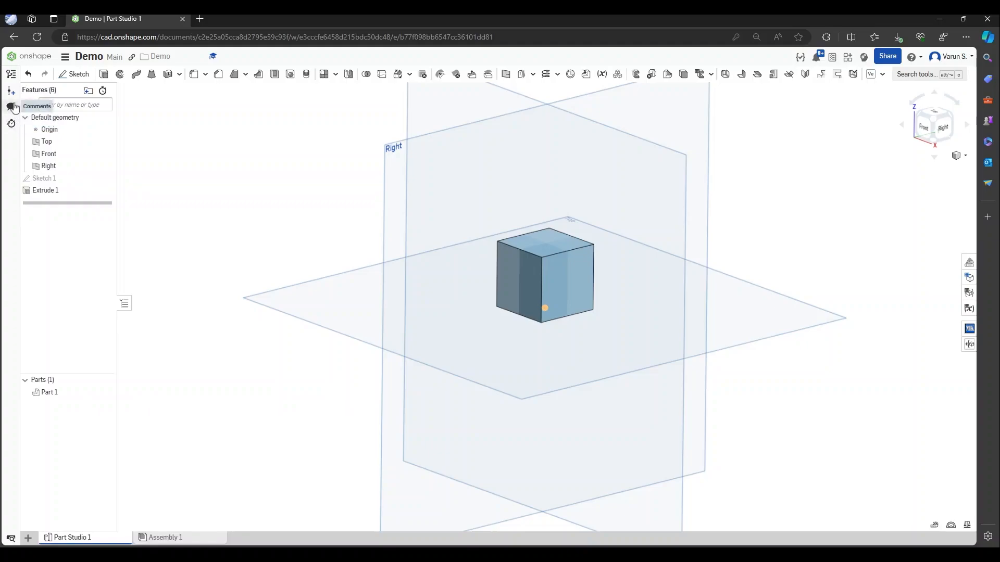
pyautogui.click(11, 106)
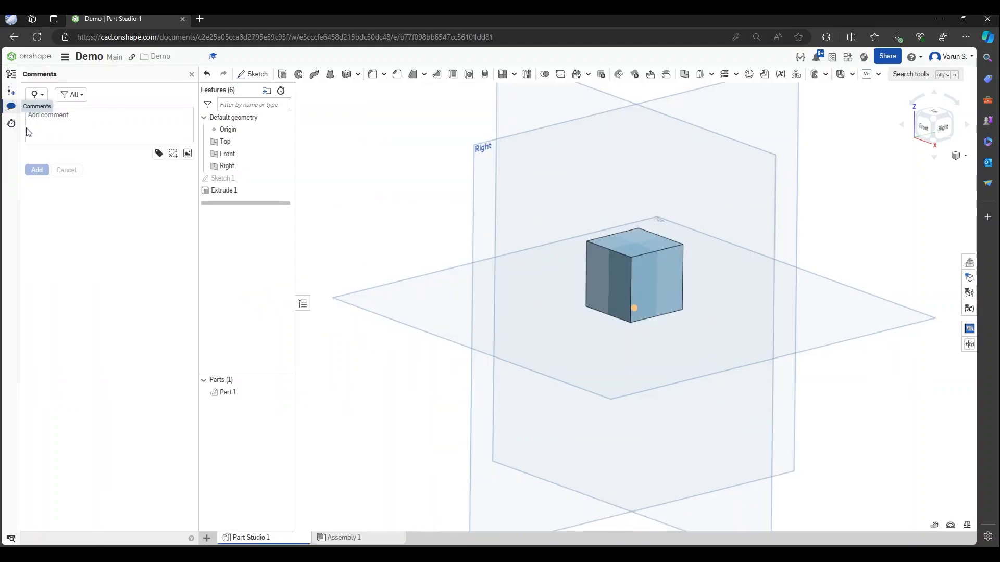
pyautogui.click(190, 75)
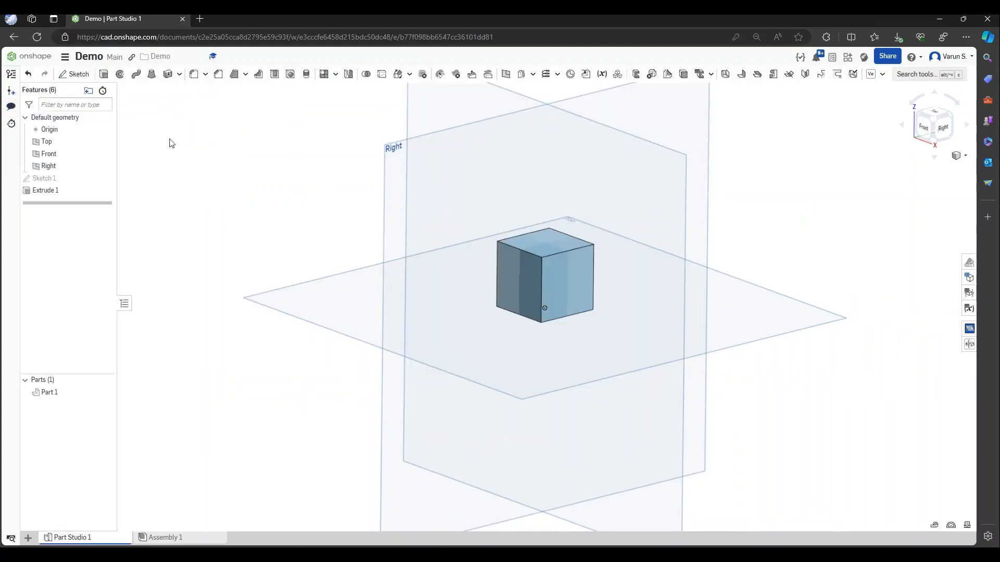
pyautogui.click(9, 92)
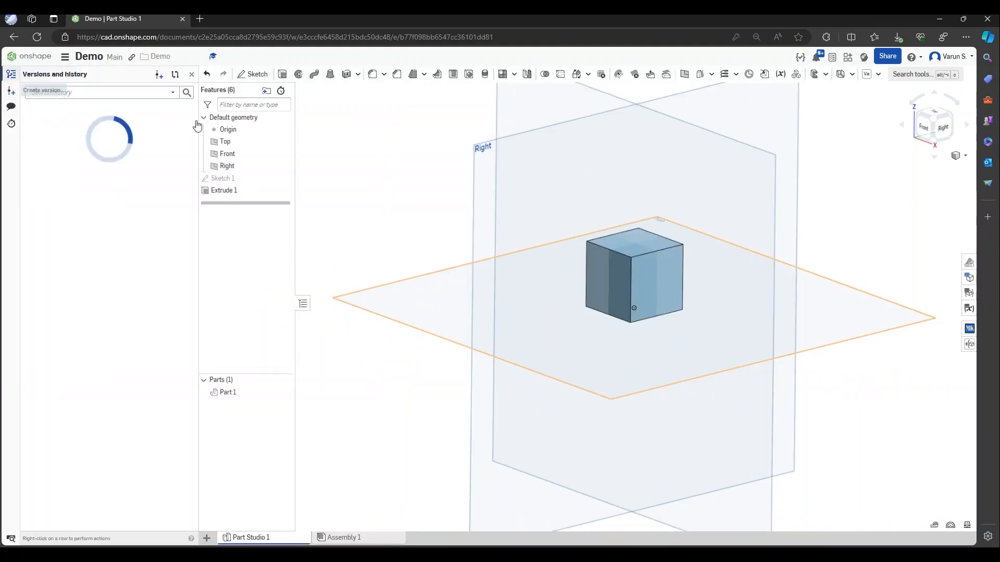
pyautogui.click(192, 75)
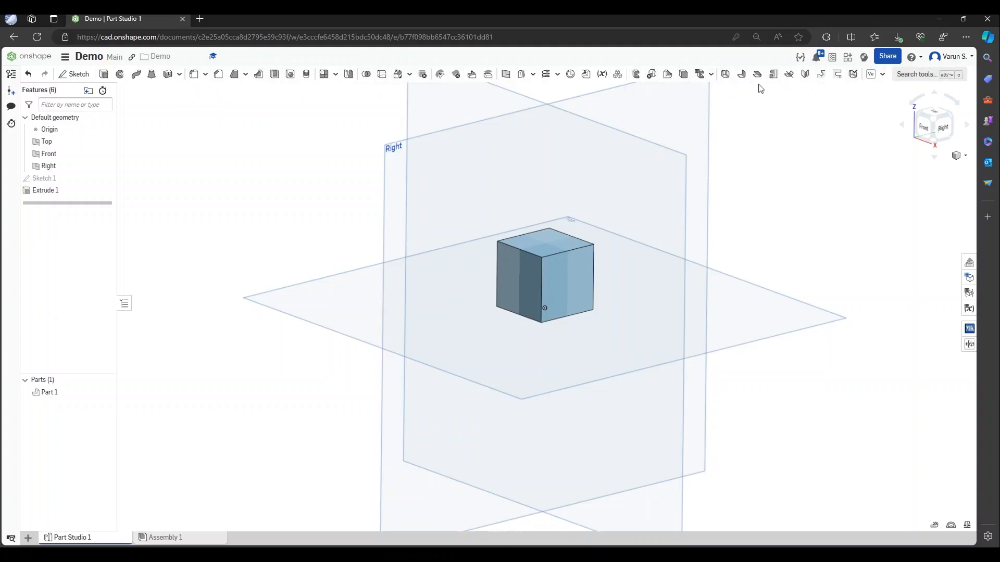
# Inspect the stacked cubes from front, corner and isometric views, glancing at the view options without changes
pyautogui.click(196, 541)
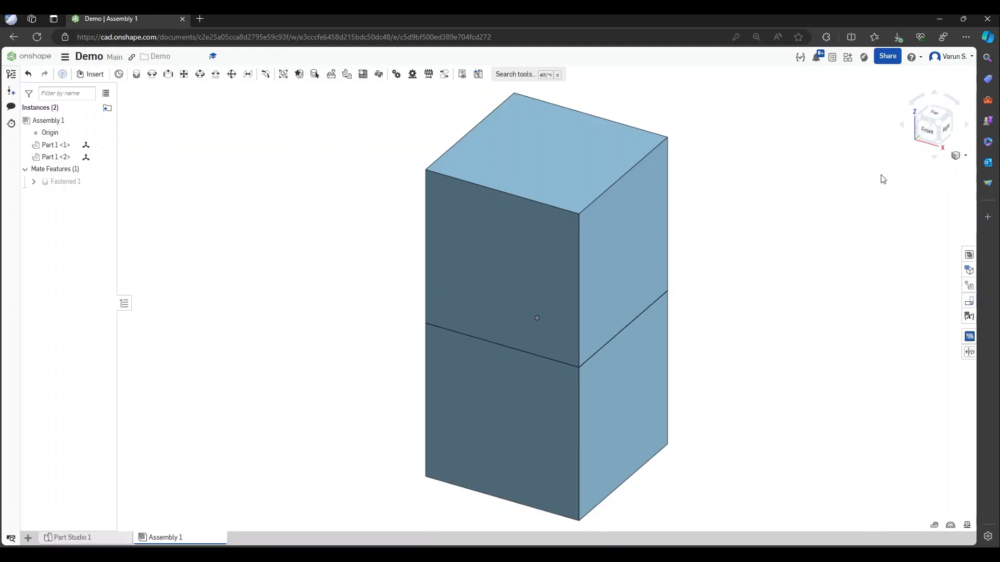
pyautogui.click(927, 134)
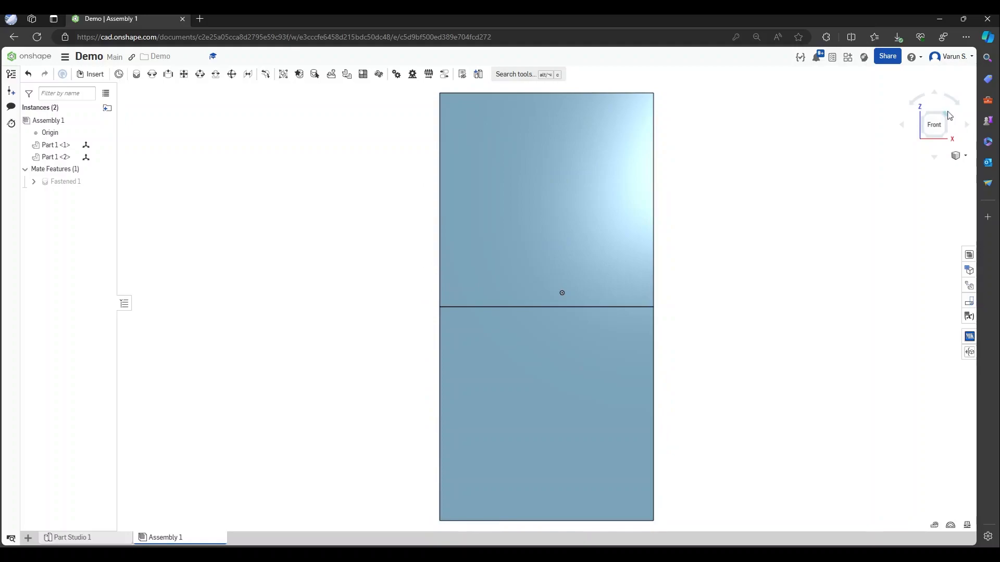
pyautogui.click(948, 111)
pyautogui.click(942, 137)
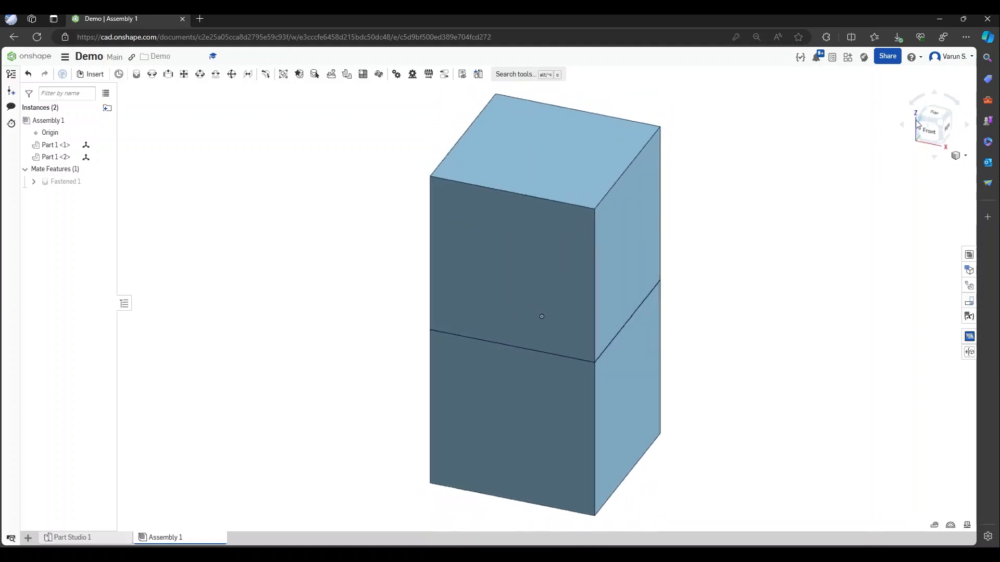
pyautogui.click(948, 126)
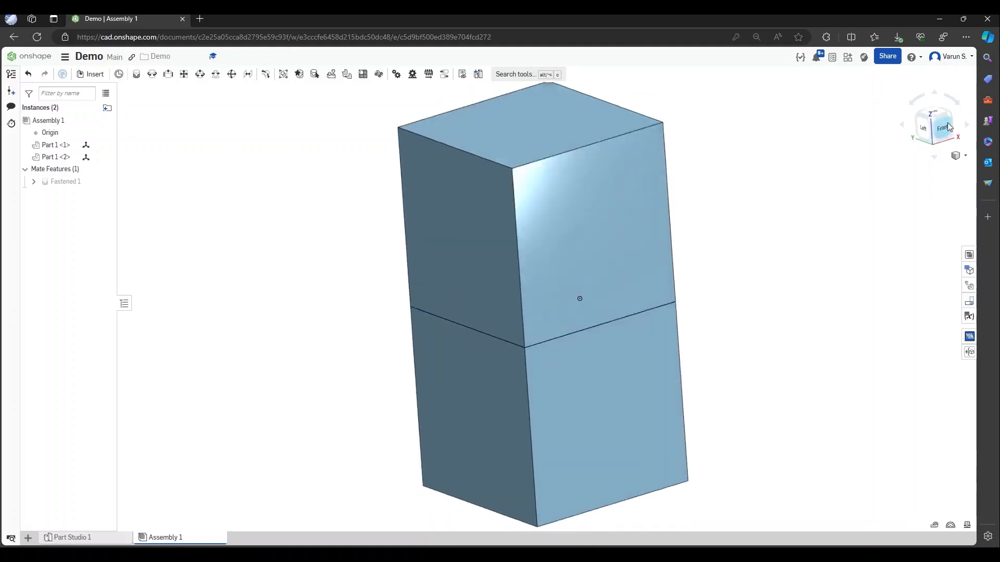
pyautogui.click(950, 122)
pyautogui.click(932, 129)
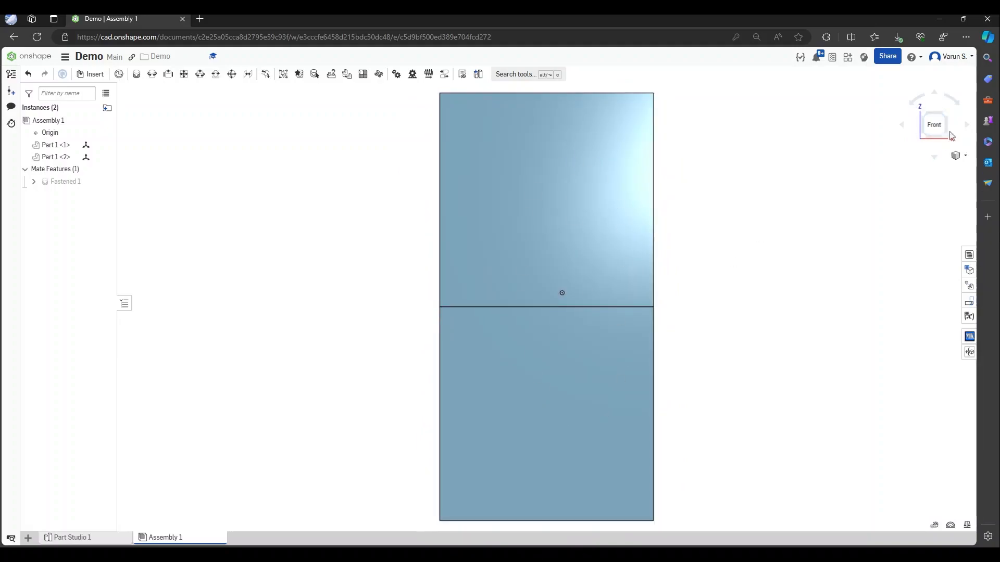
pyautogui.click(948, 116)
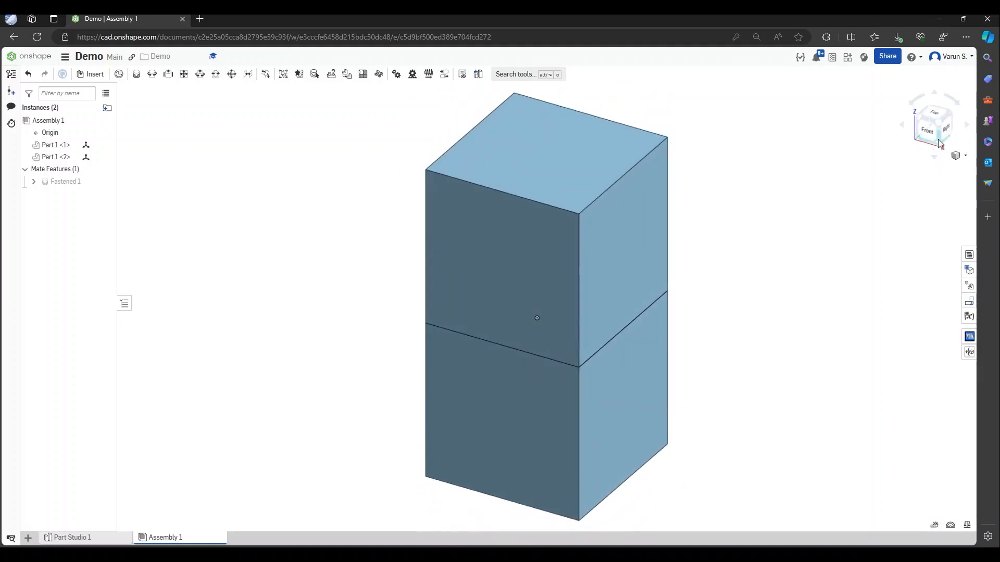
pyautogui.click(965, 158)
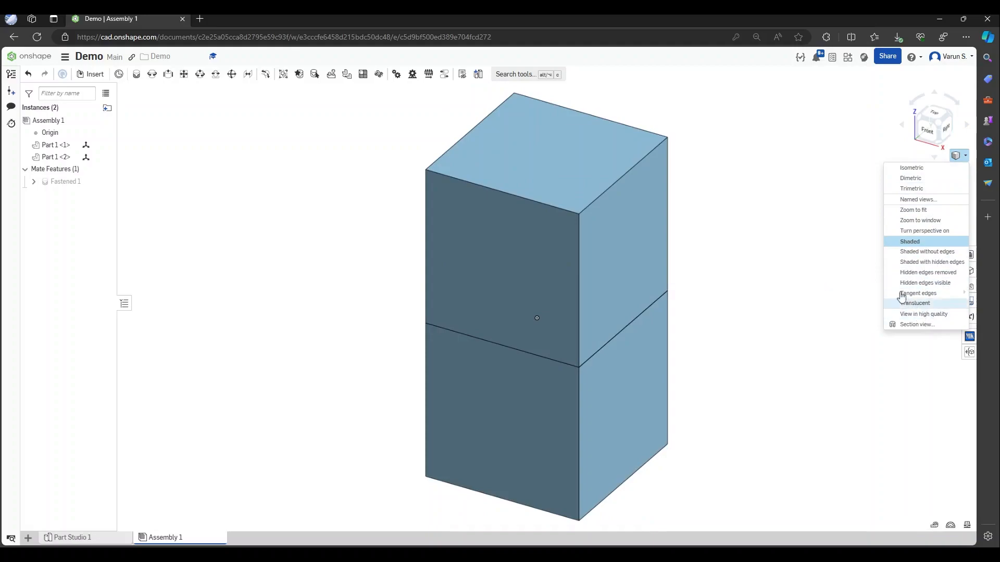
pyautogui.click(831, 264)
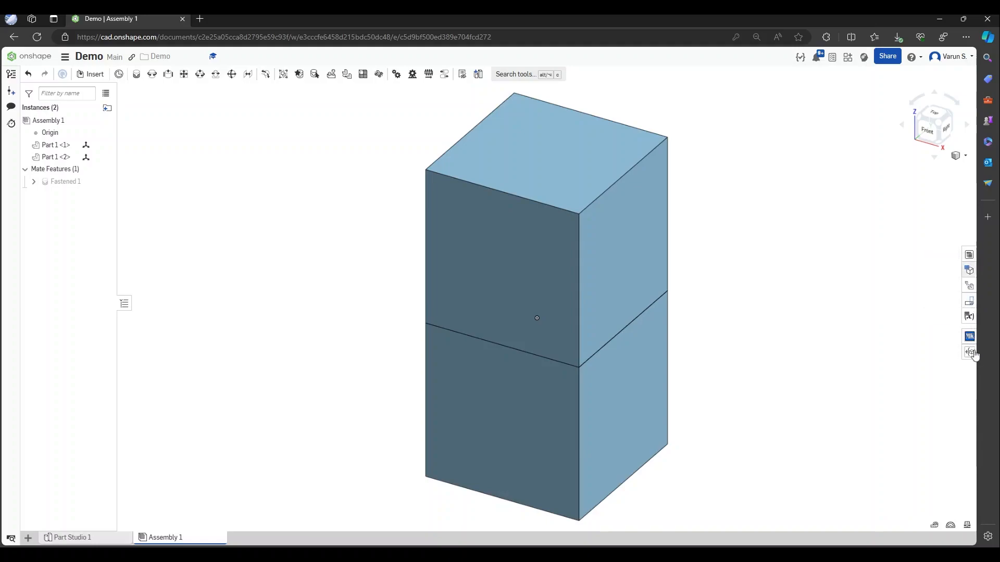
pyautogui.click(969, 269)
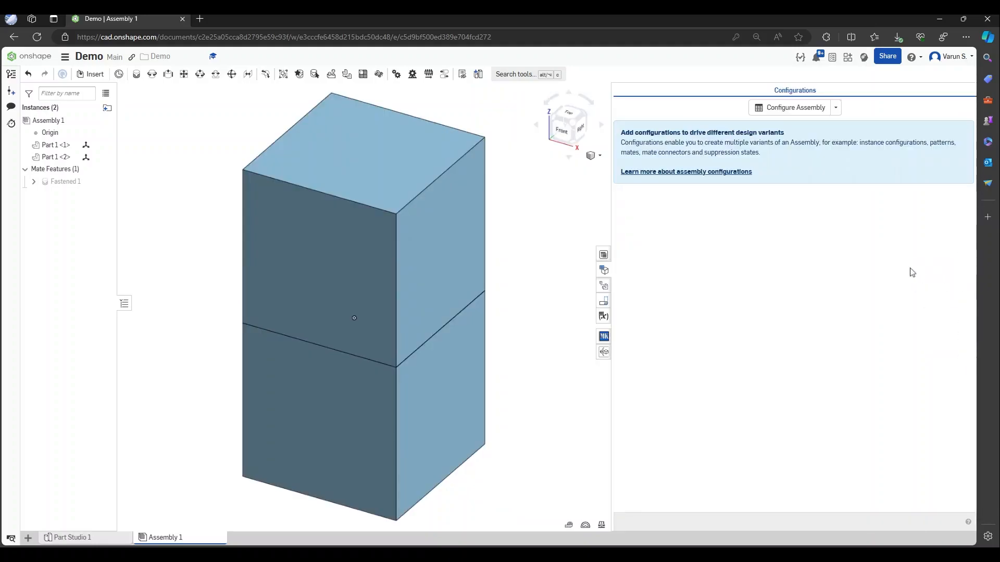
pyautogui.click(604, 270)
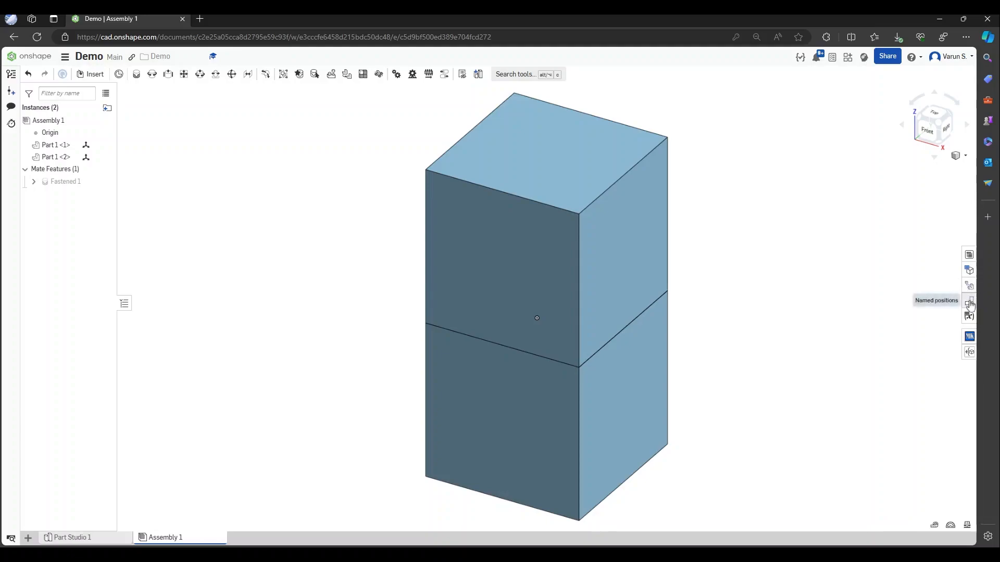
pyautogui.click(970, 317)
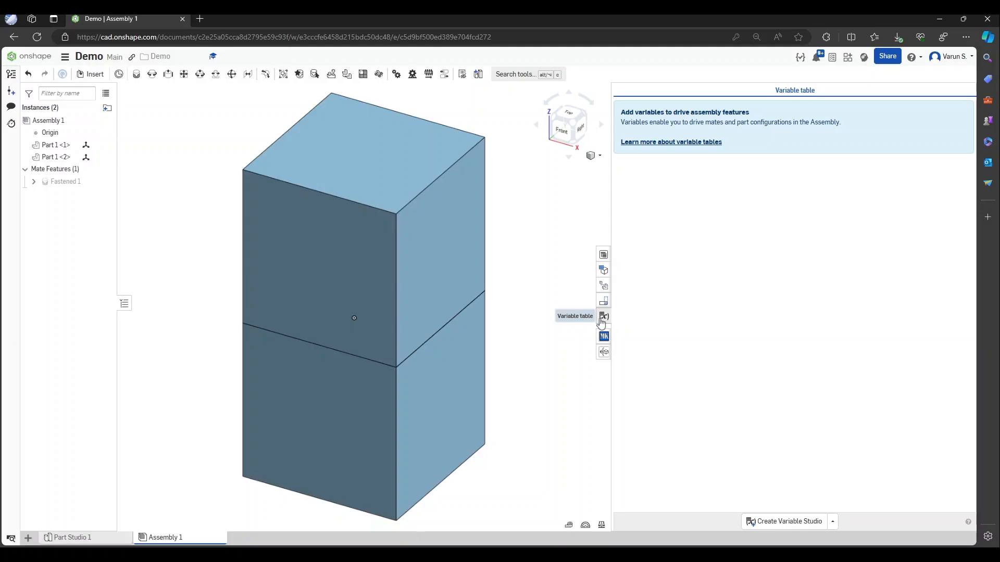
pyautogui.click(602, 317)
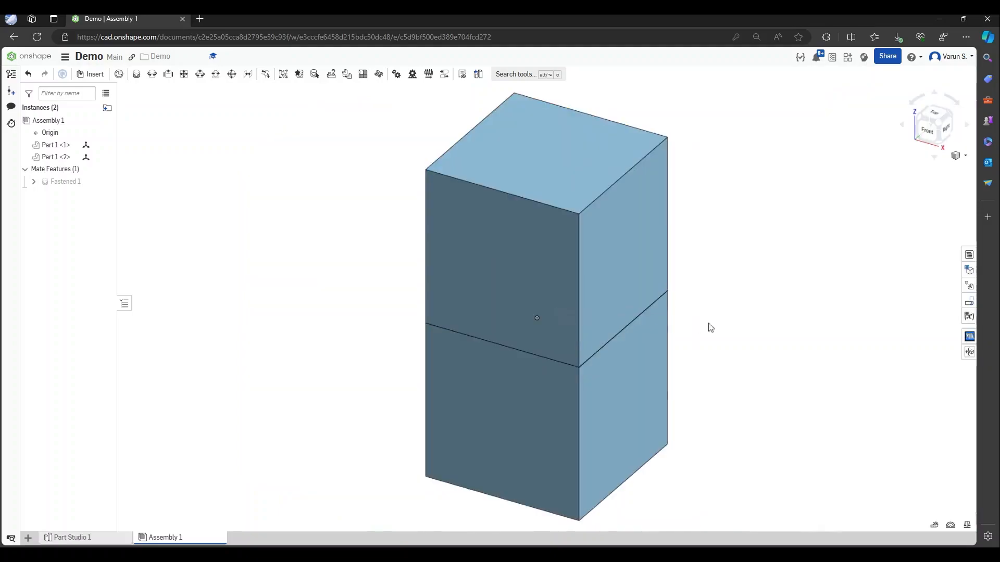
pyautogui.click(970, 352)
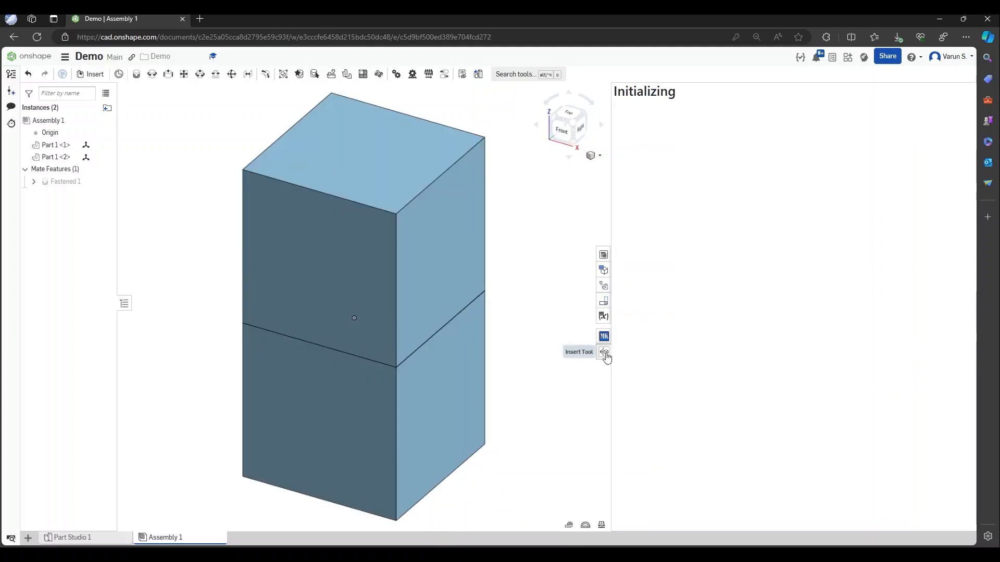
pyautogui.click(604, 353)
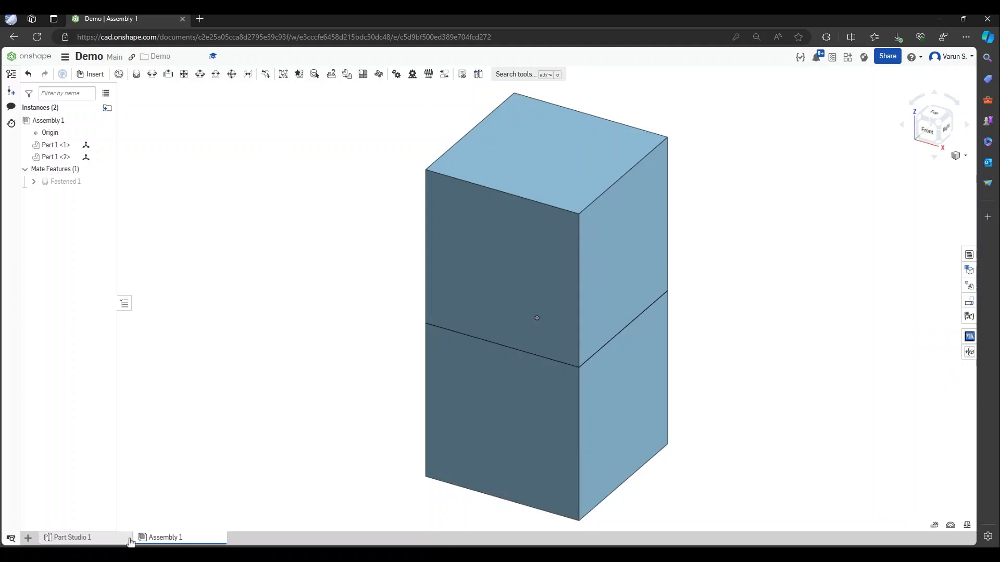
pyautogui.click(110, 541)
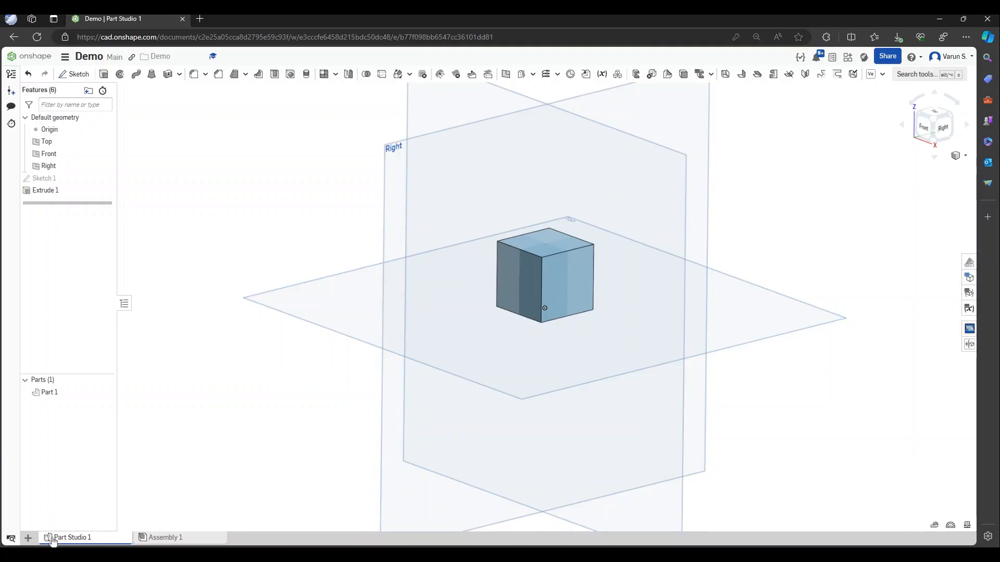
pyautogui.click(139, 540)
pyautogui.click(105, 541)
pyautogui.click(29, 538)
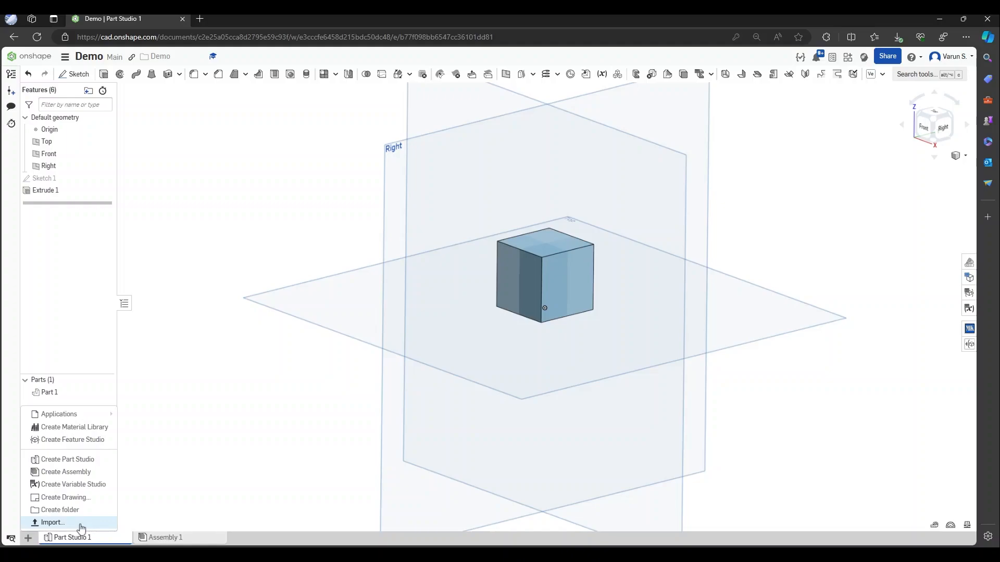
pyautogui.click(244, 403)
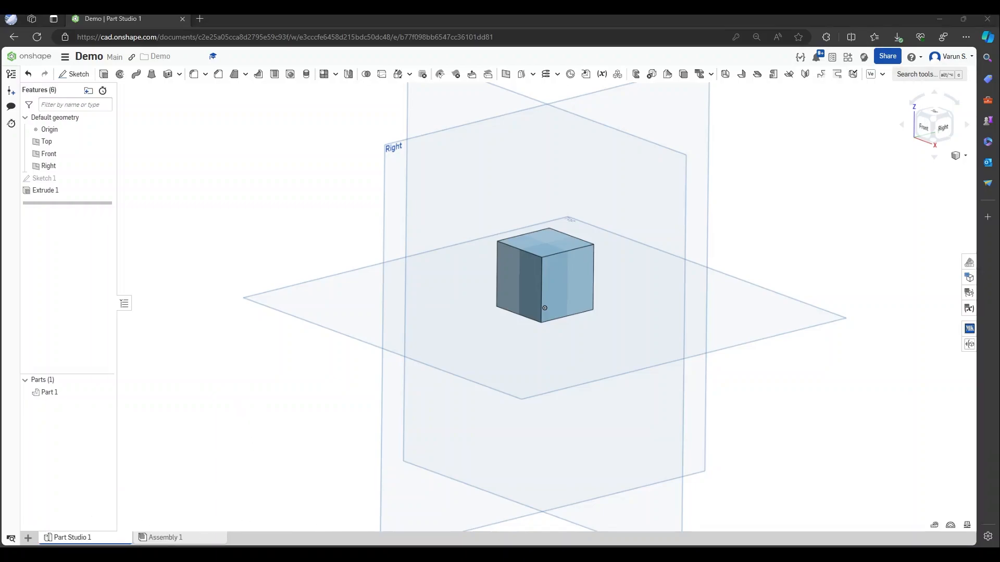
pyautogui.click(933, 120)
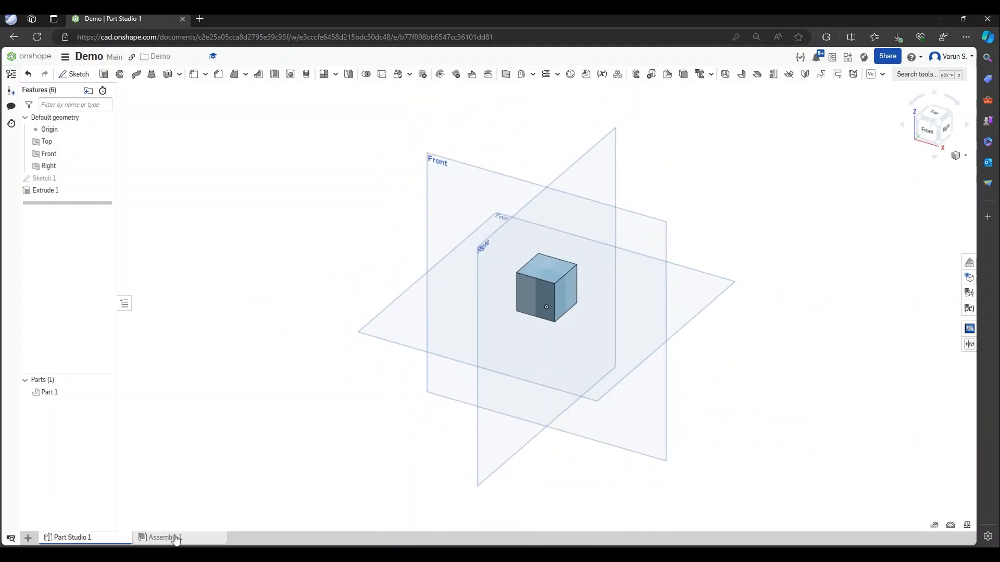
pyautogui.click(168, 537)
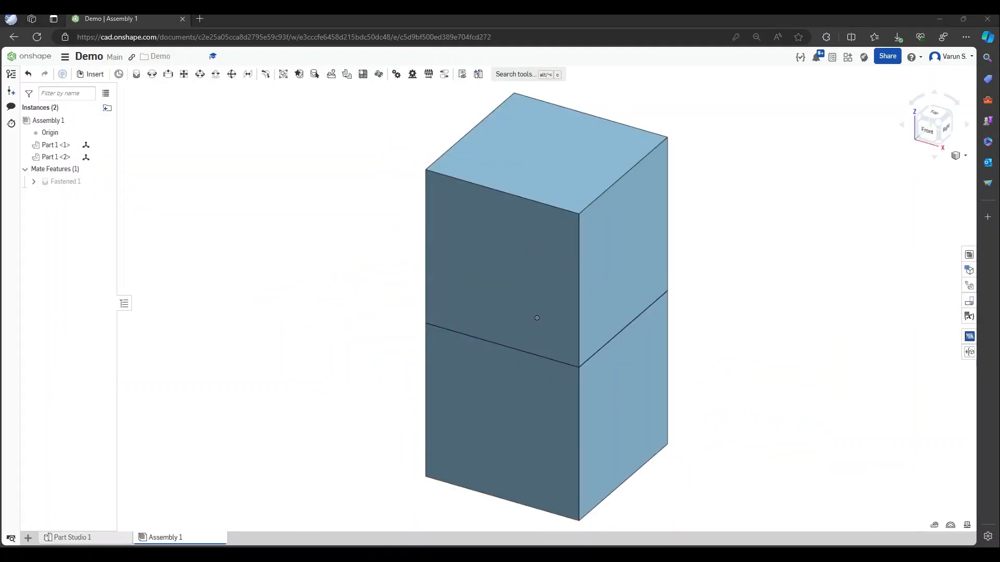